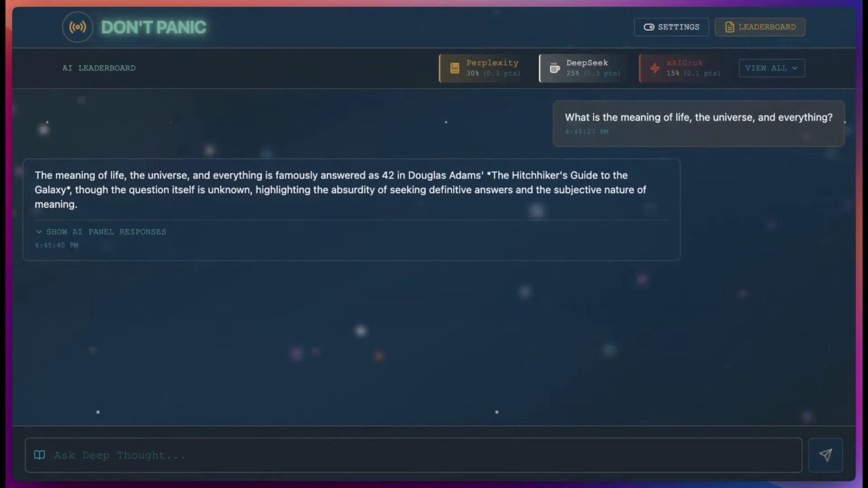
Examine each model's AI panel response to the meaning-of-life answer and the full AI leaderboard.
click(76, 232)
scroll(76, 234, down, 3)
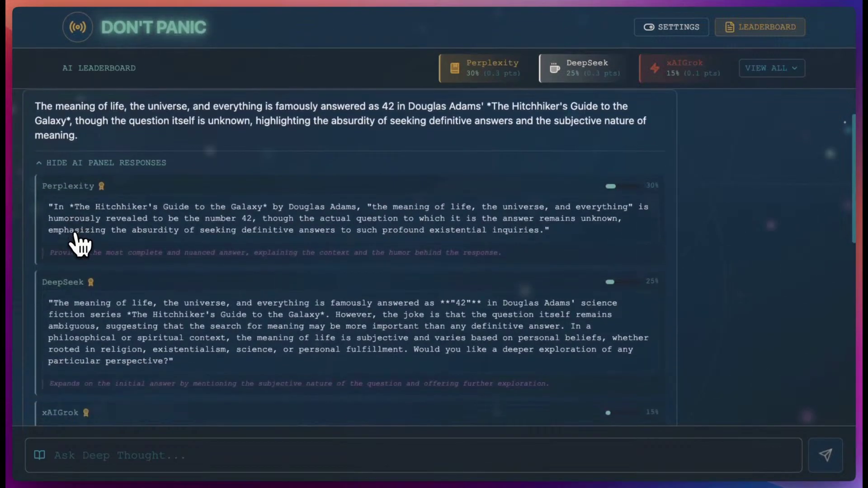
scroll(79, 244, down, 6)
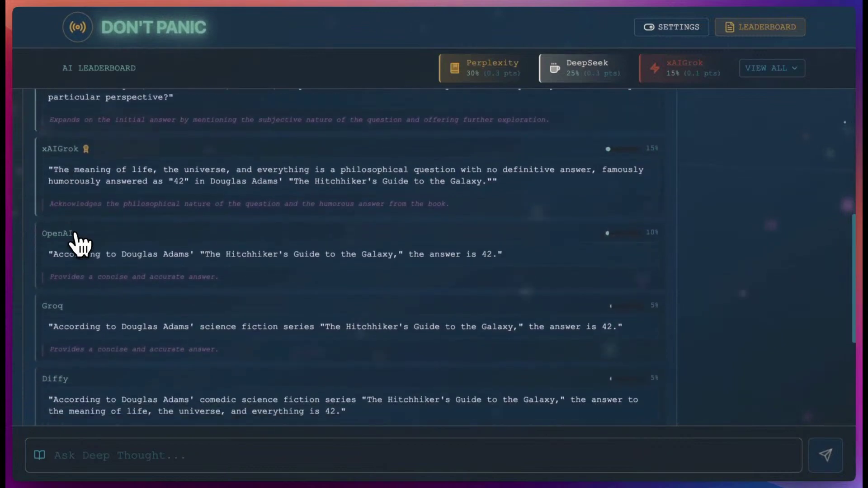
scroll(79, 244, down, 5)
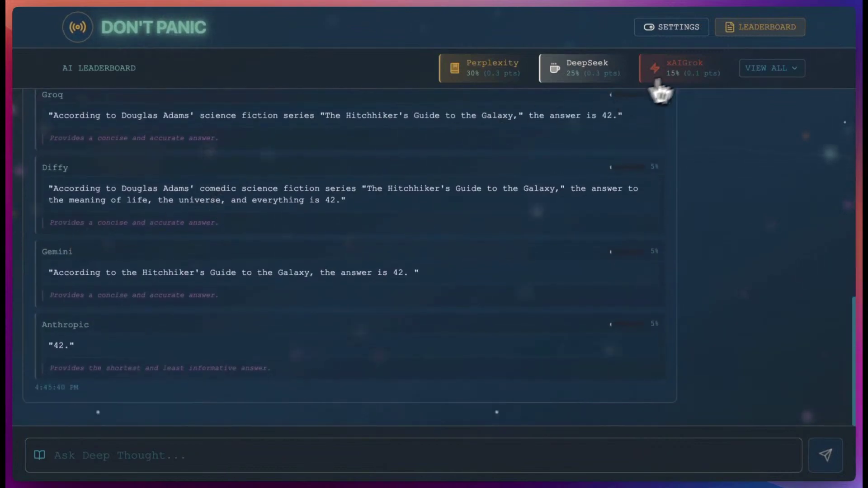
click(789, 71)
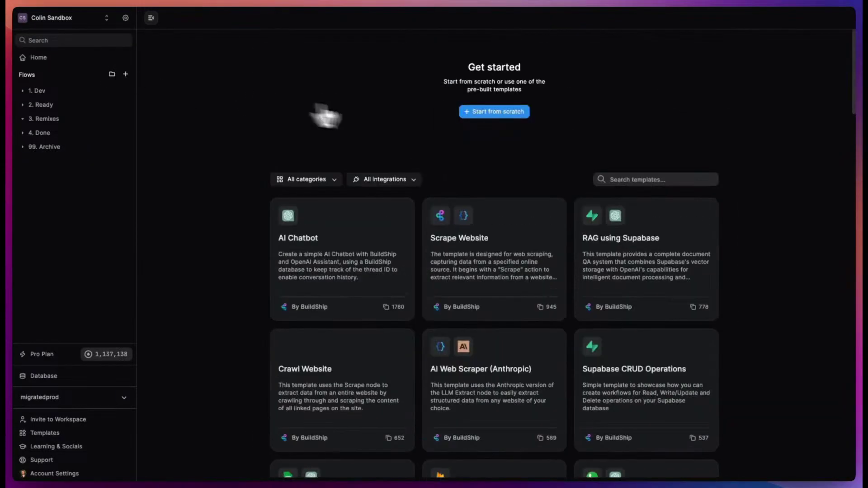
Search the templates for "Ai panel of experts" and open the AI Panel of Experts template.
click(639, 179)
text(AI panel of experts)
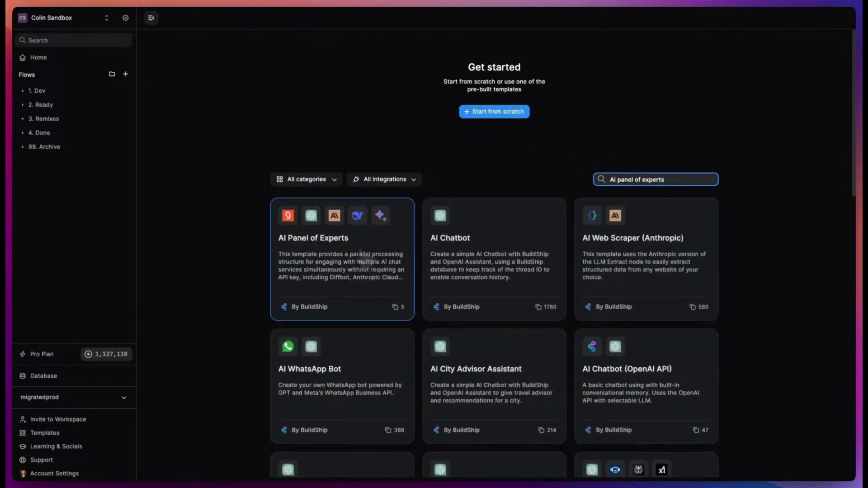
click(362, 258)
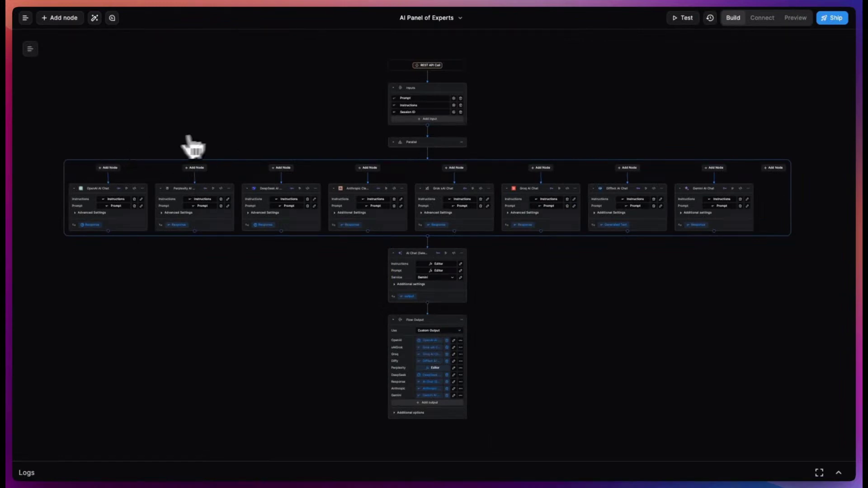
Test the flow with the prompt "What are the top 5 AI automation use cases for VCs?" and examine the contribution scores in the result.
click(685, 19)
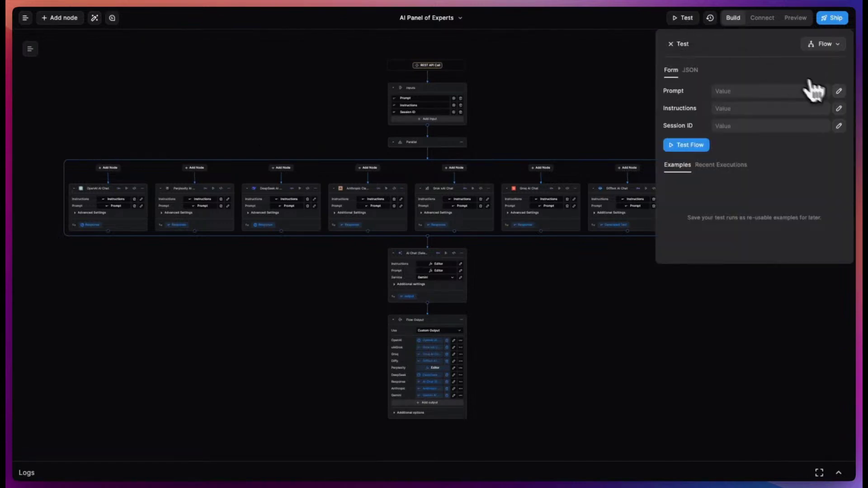
click(839, 90)
text(What are the top 5 AI automation use cases for VCs?)
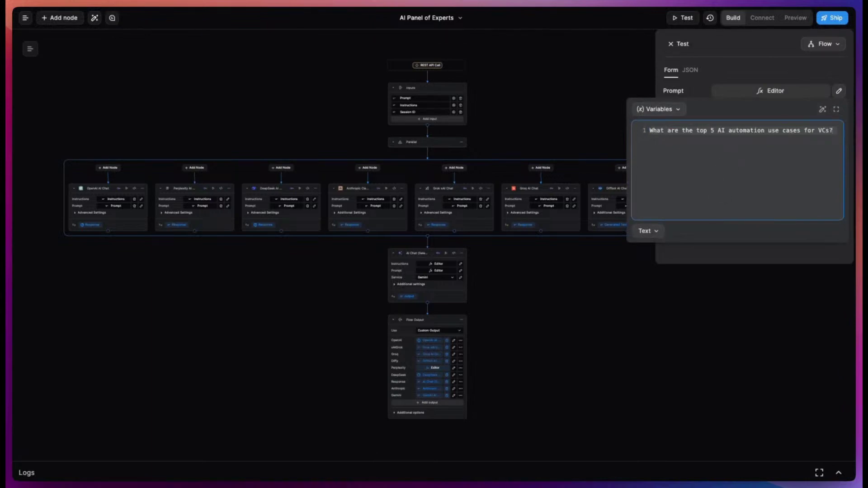
click(724, 82)
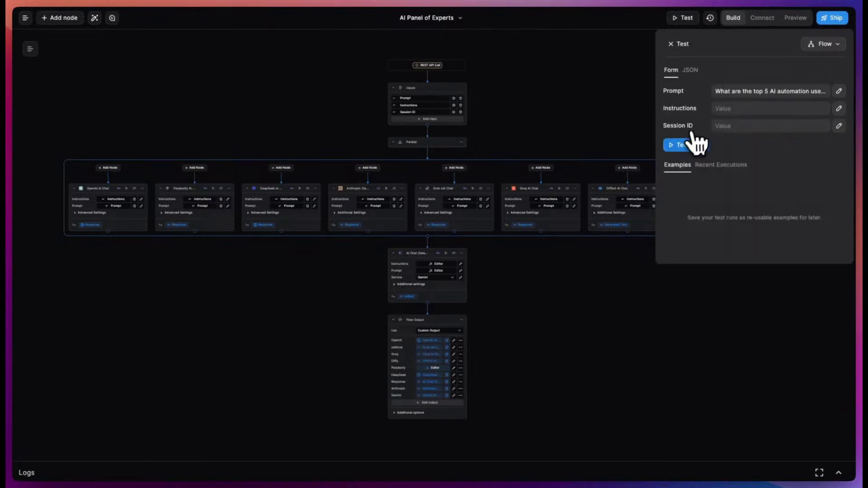
click(683, 147)
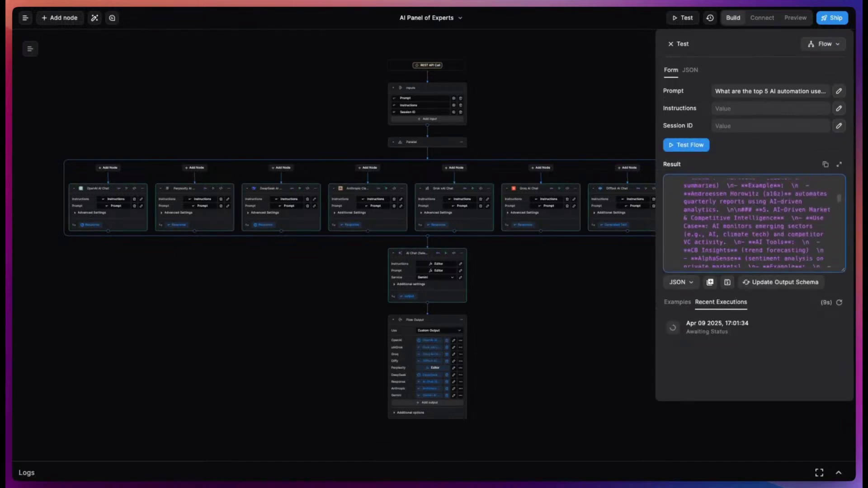
drag(698, 196, 769, 241)
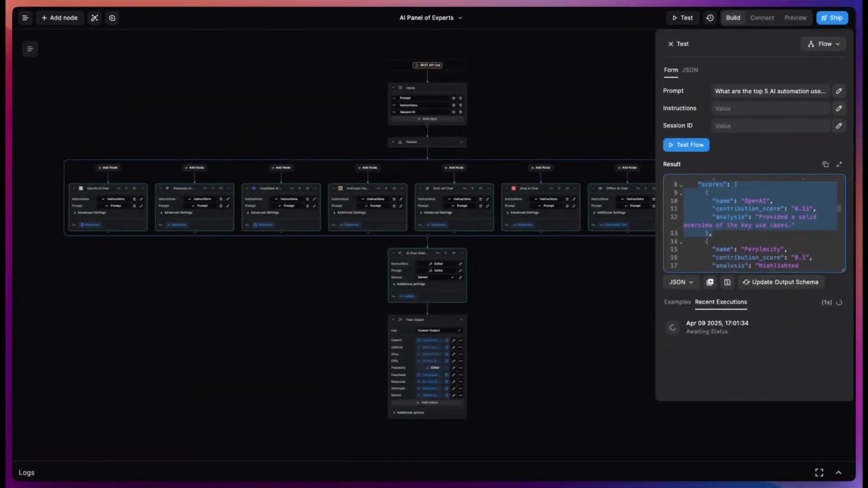
Connect the flow's REST API Call trigger with the POST method and close the test form.
click(768, 36)
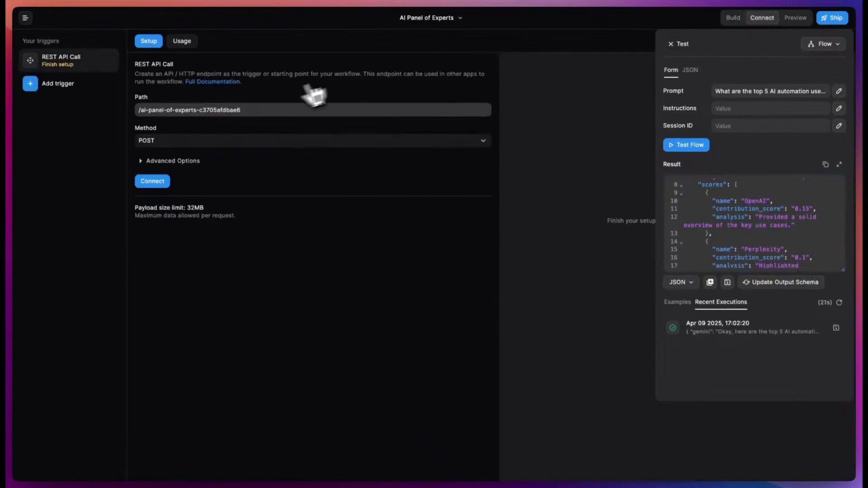
click(167, 179)
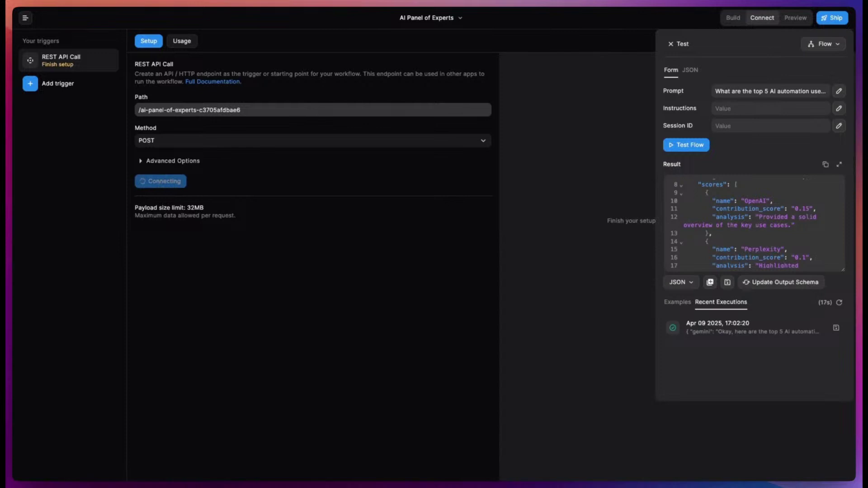
click(677, 47)
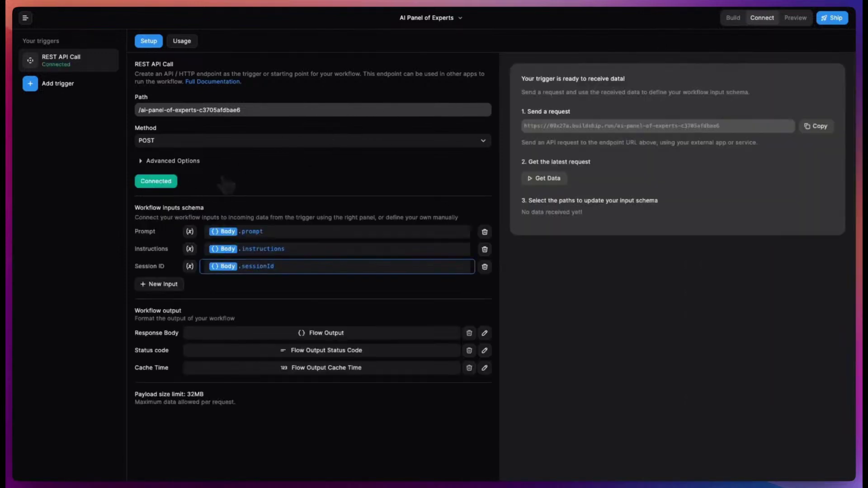
Copy the connected trigger's endpoint URL and ship the workflow.
click(813, 126)
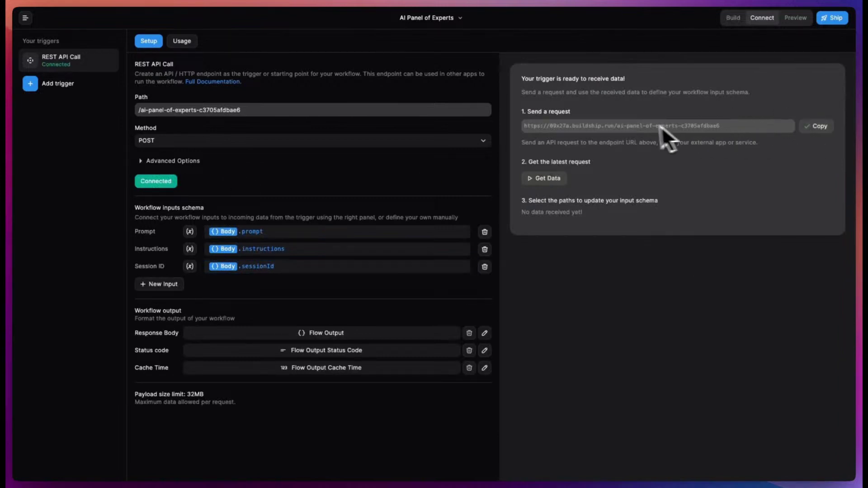
click(832, 19)
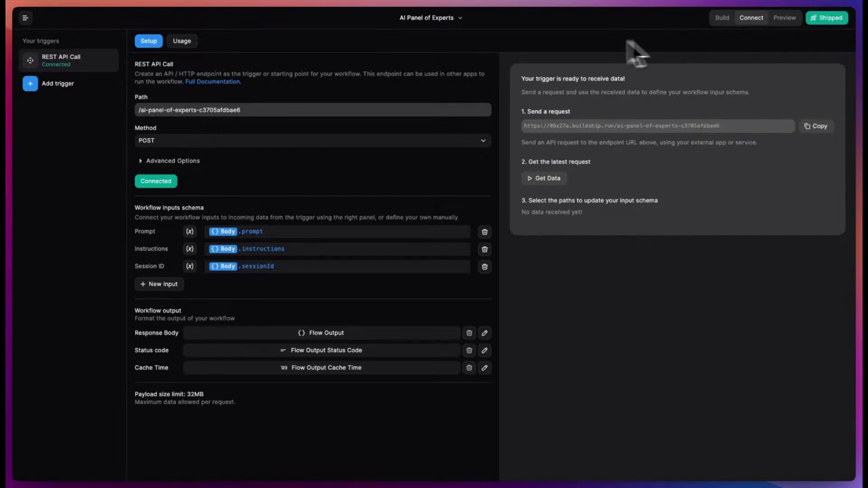
Copy the AI Handoff prompt from the REST API trigger's usage information.
click(182, 40)
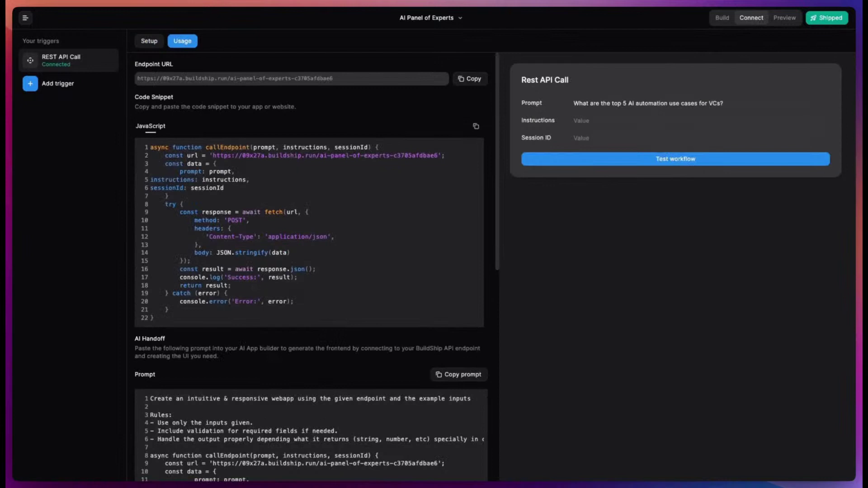
scroll(325, 313, down, 5)
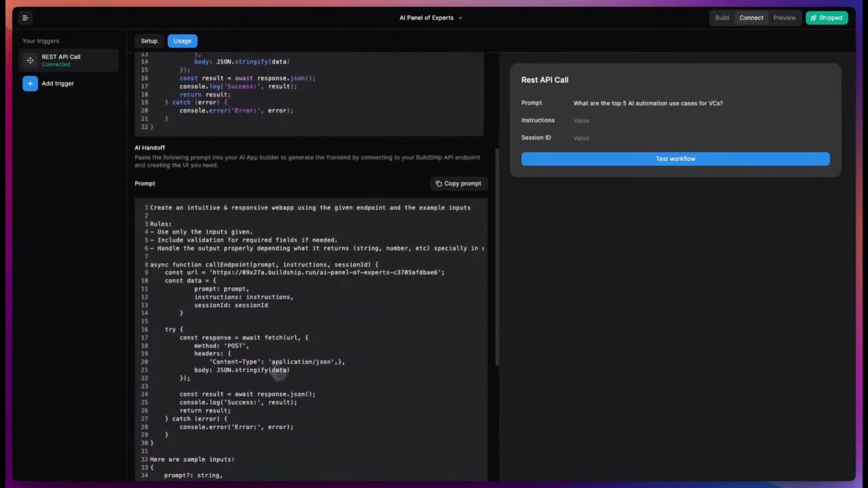
click(442, 181)
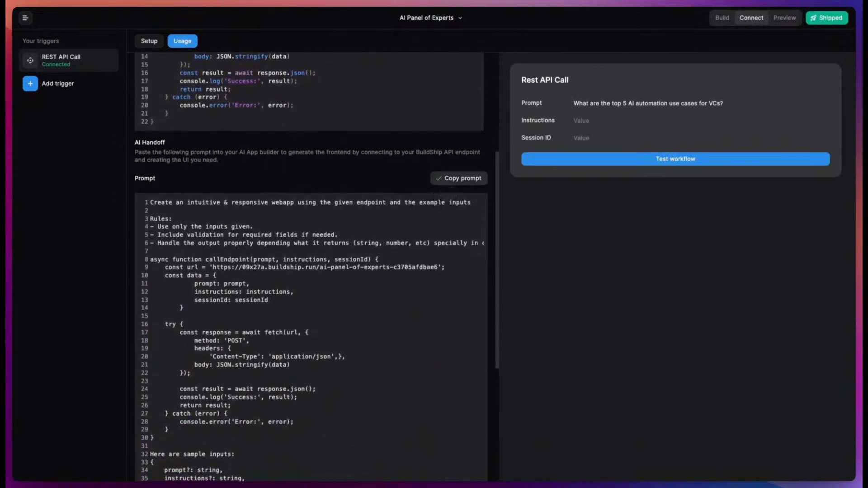
Switch to Bolt, paste the AI Handoff prompt, check its opening rules and submit it to generate the web app.
click(350, 0)
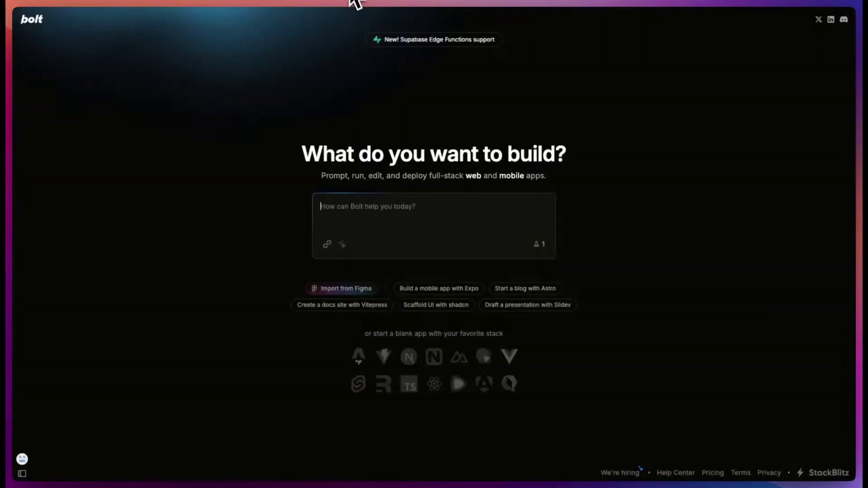
key(super+v)
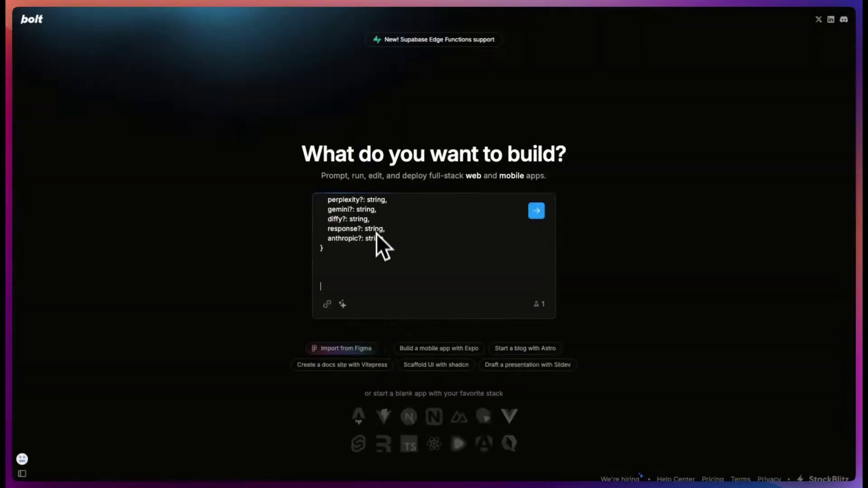
scroll(376, 244, up, 10)
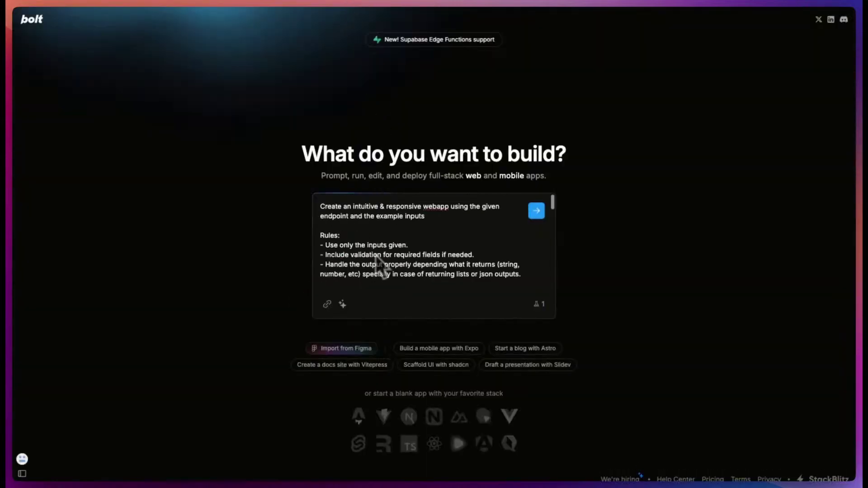
click(536, 211)
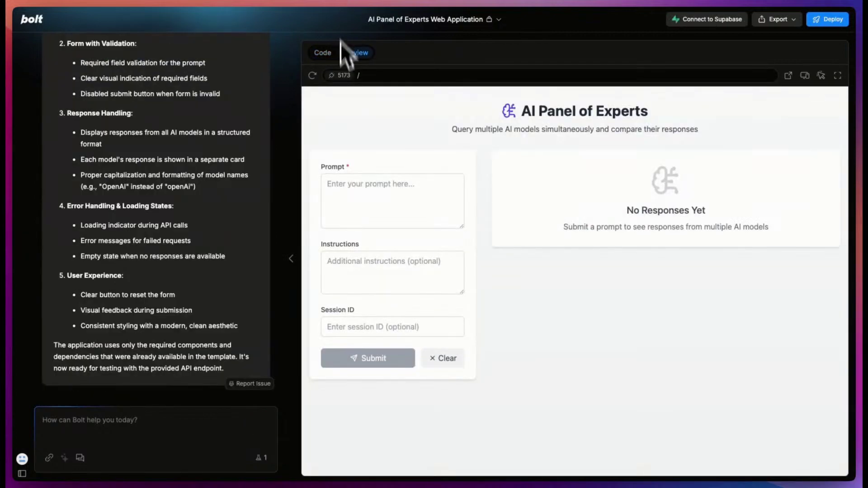
Submit the copied question about aligning technology with ethics in the app preview, and have Bolt attempt to fix the detected problems.
click(377, 197)
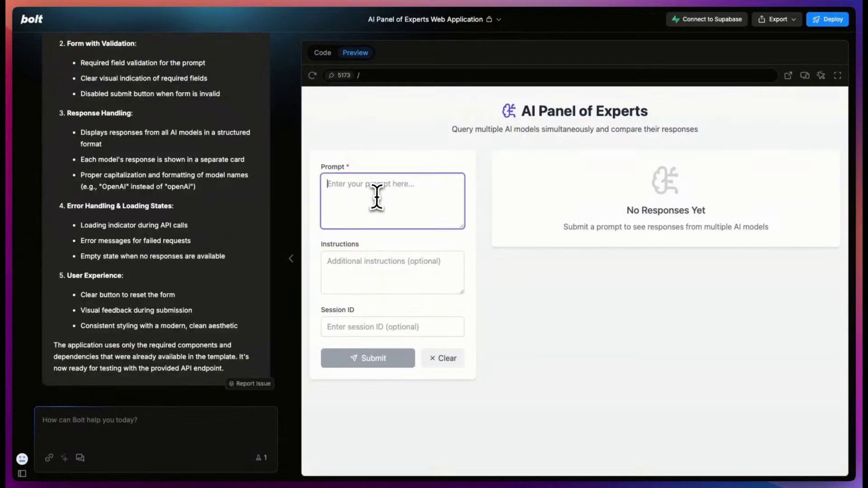
key(ctrl+v)
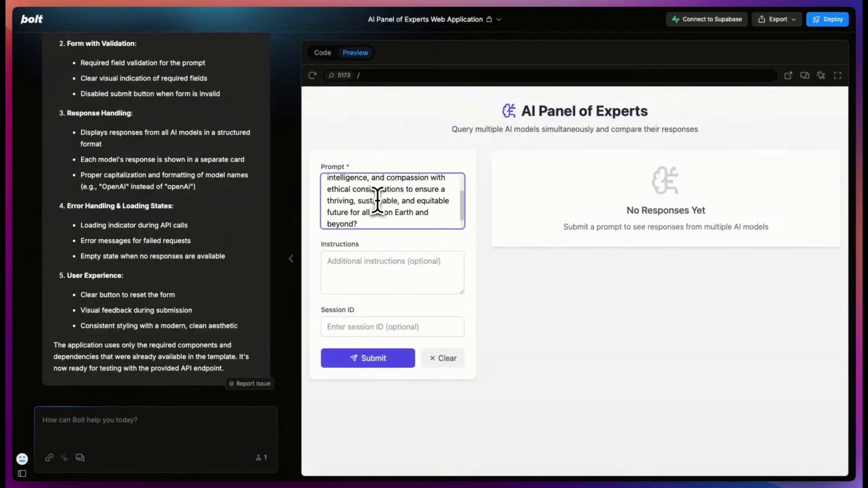
click(372, 358)
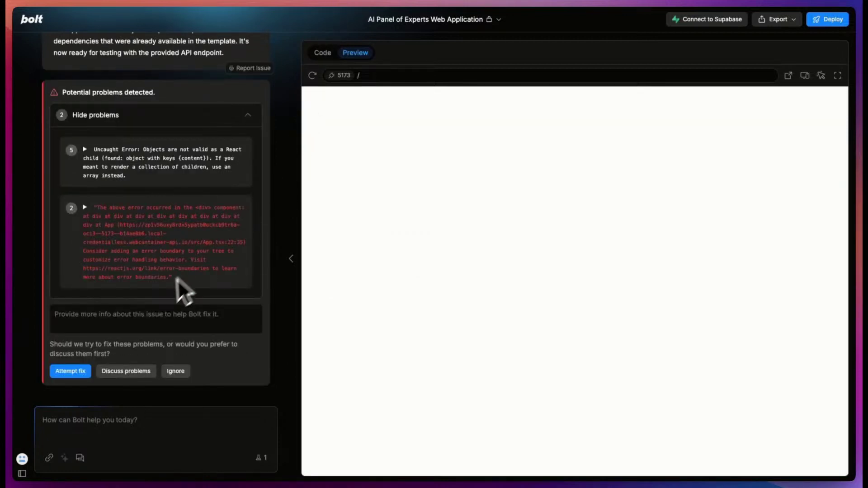
click(76, 372)
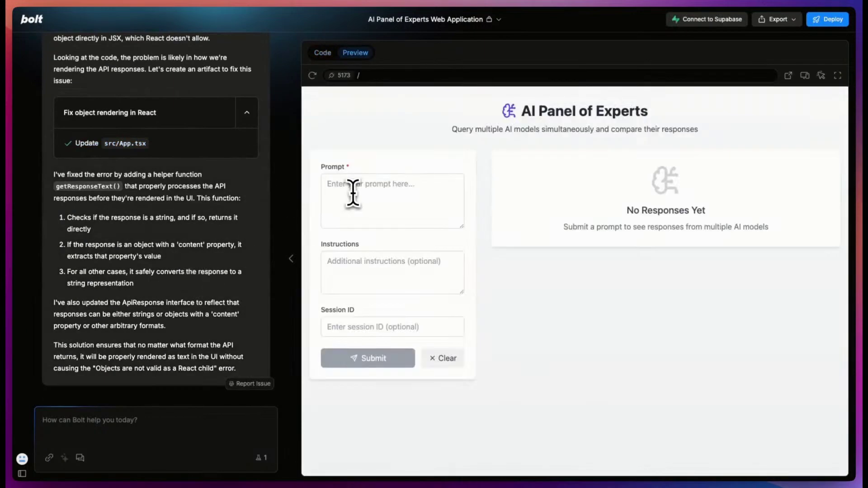
Paste the question about aligning technological advancements with ethical considerations into the preview's prompt, submit it, and review the AI models' responses.
click(355, 190)
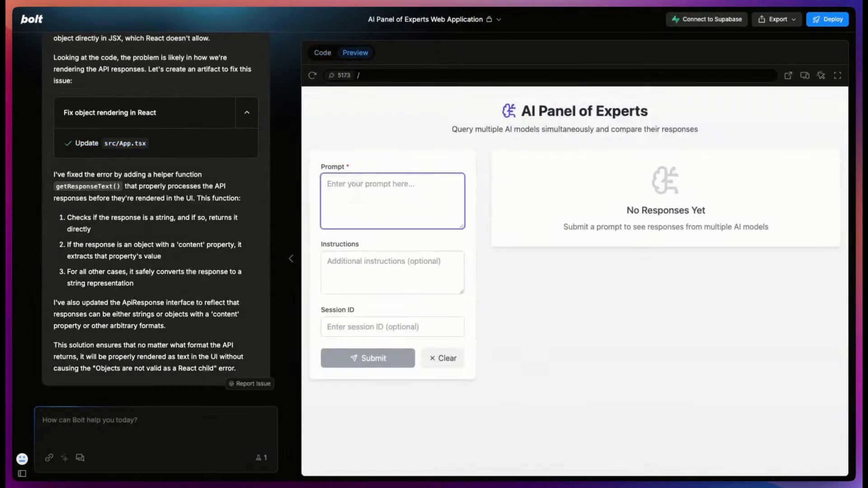
key(ctrl+v)
scroll(357, 195, up, 4)
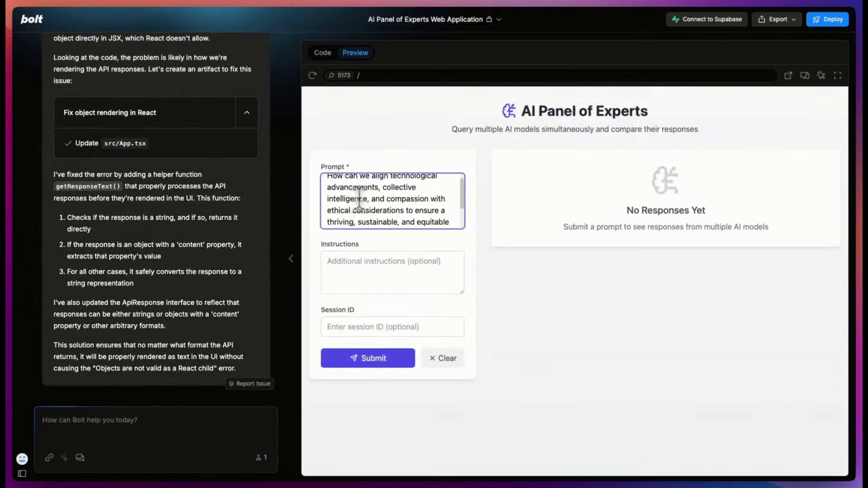
click(368, 366)
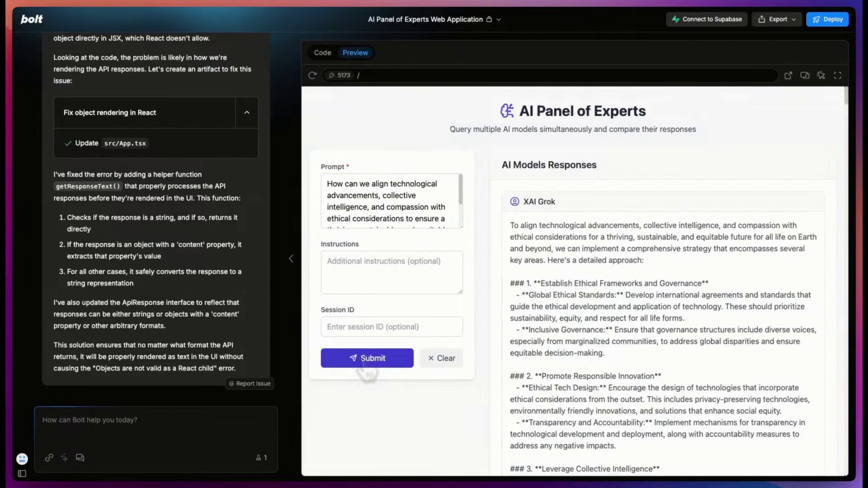
scroll(583, 366, down, 3)
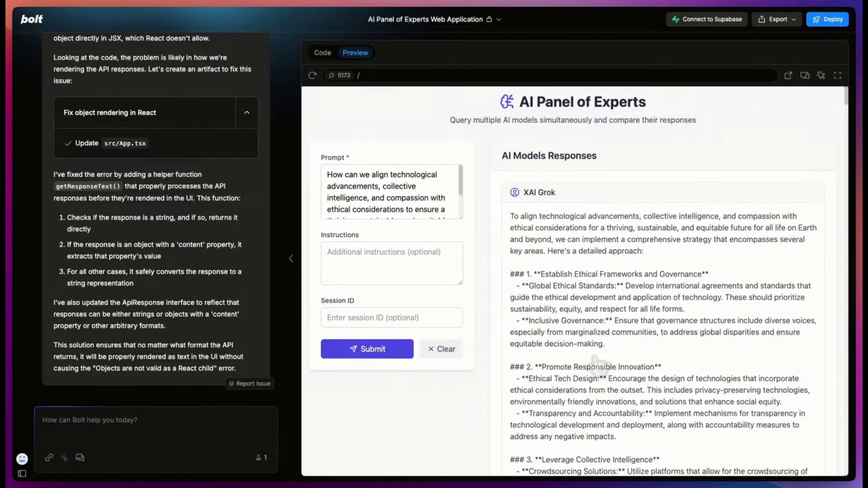
scroll(583, 366, down, 14)
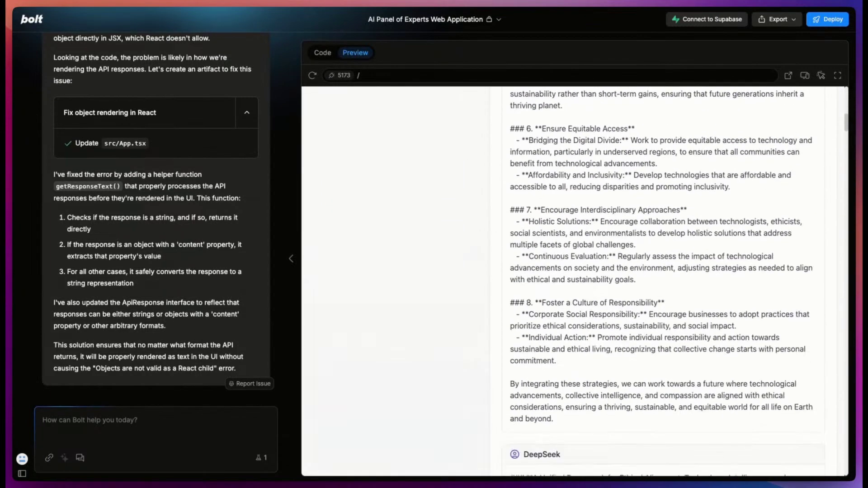
scroll(662, 278, down, 6)
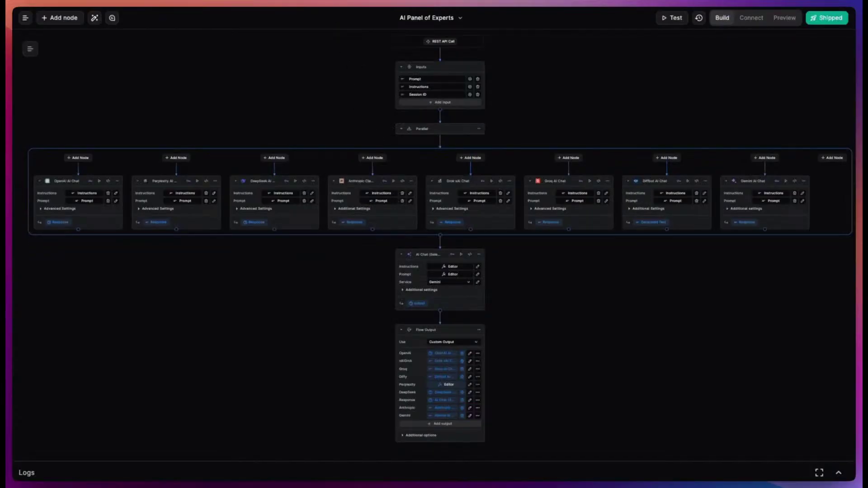
Check which API key options are available for the OpenAI AI Chat node, leaving the selection as it is.
scroll(49, 192, up, 5)
scroll(63, 205, left, 2)
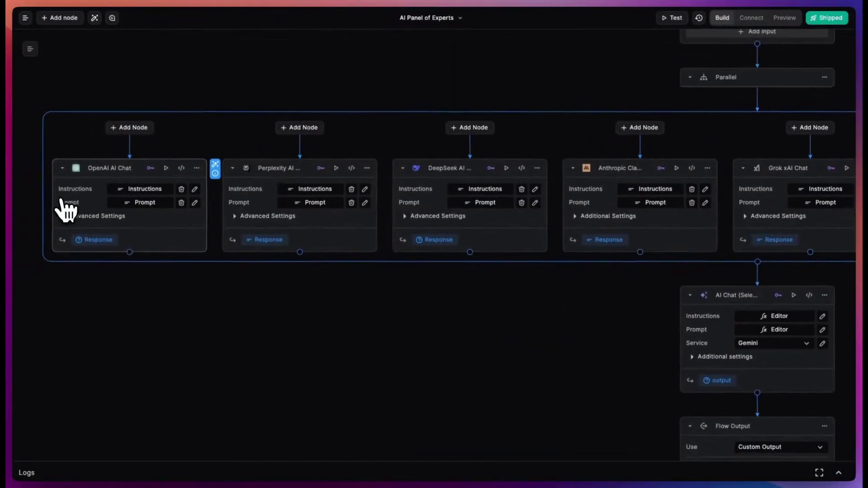
scroll(62, 201, left, 2)
key(super+equal)
key(super+equal)
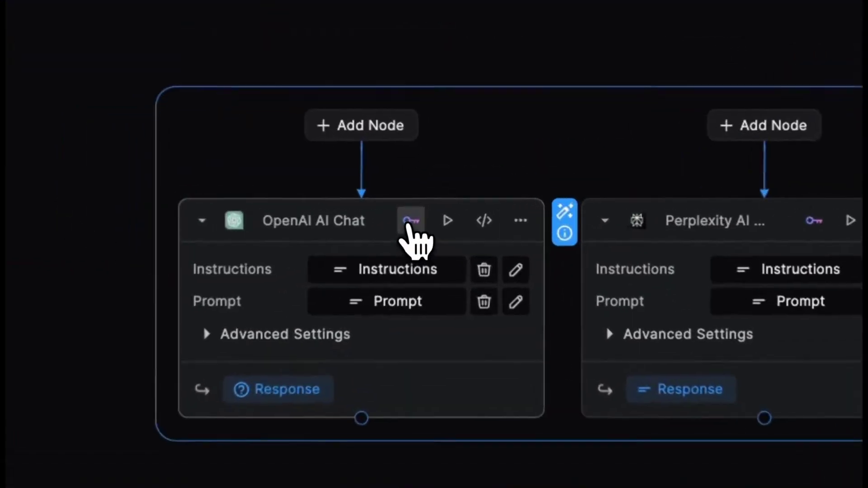
click(447, 208)
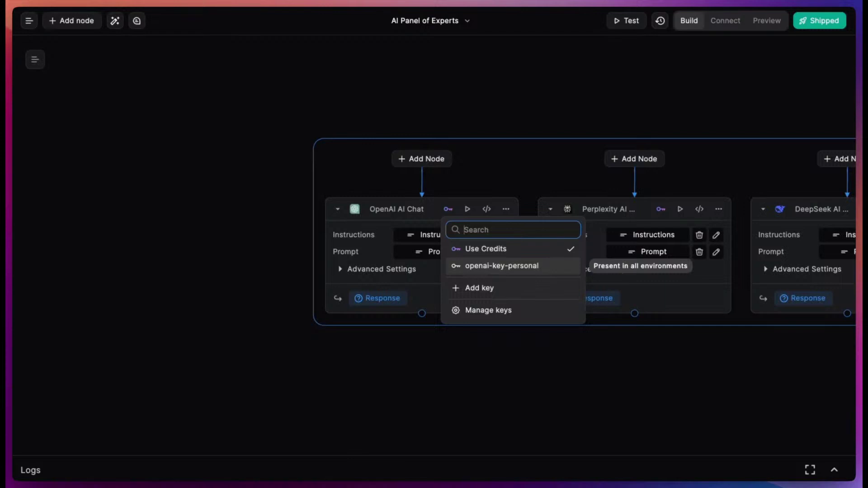
key(Escape)
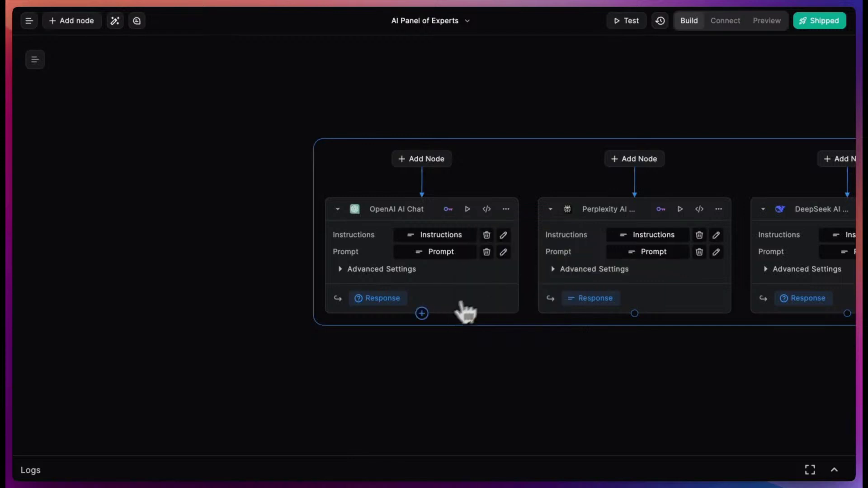
Look up the available AI chat nodes by searching the node library for "AI chat", and close it without adding any.
click(423, 316)
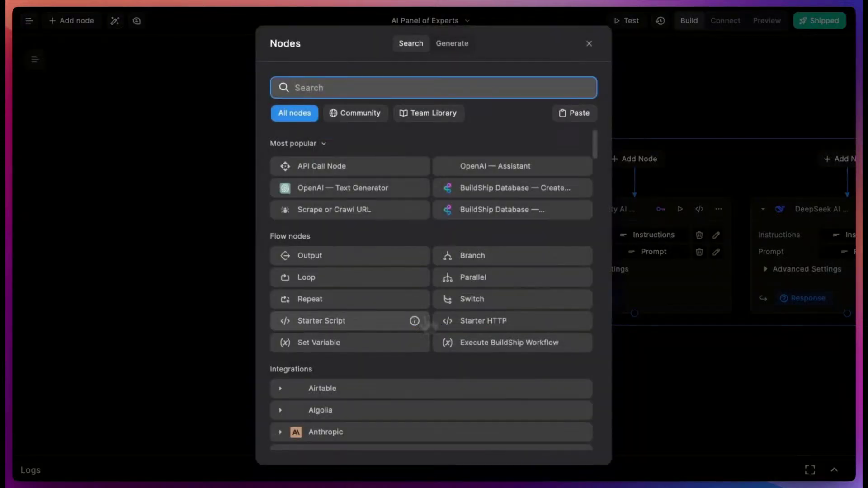
text(AI chat)
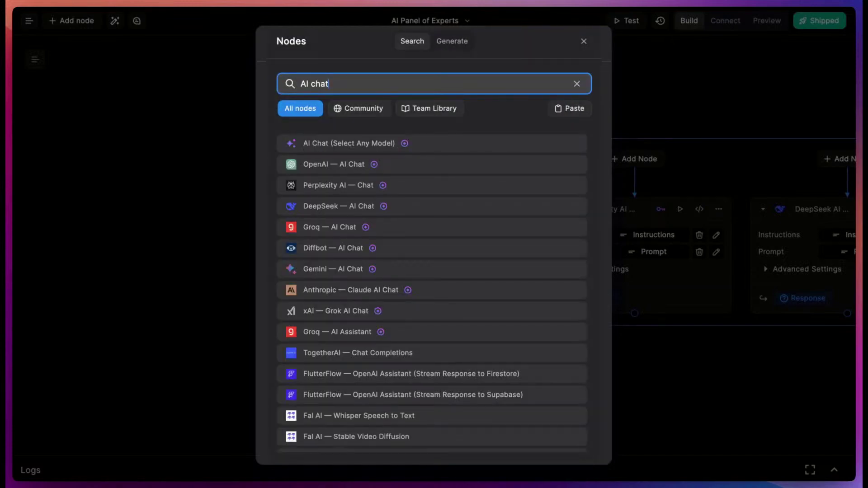
click(516, 162)
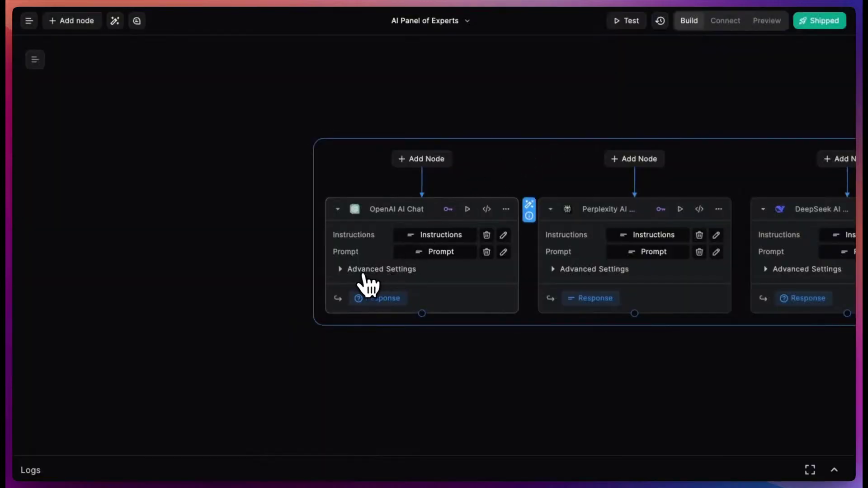
Expand the OpenAI AI Chat node's advanced settings and set its output format to JSON Object.
click(345, 271)
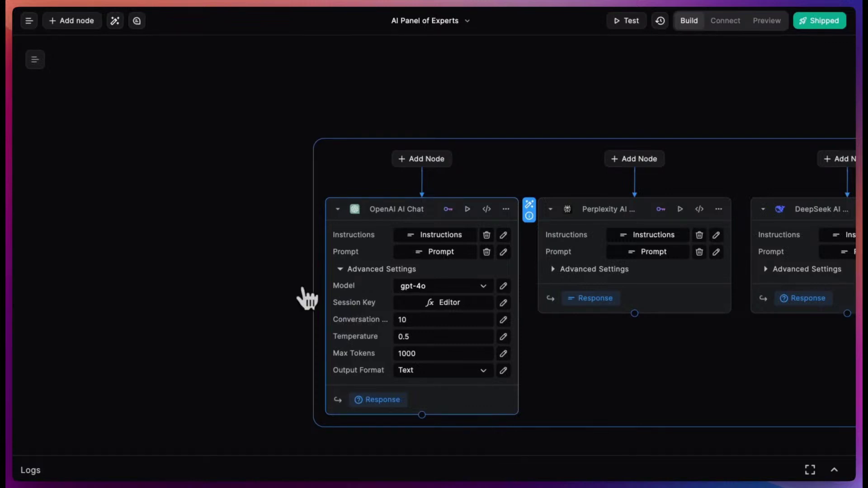
click(432, 372)
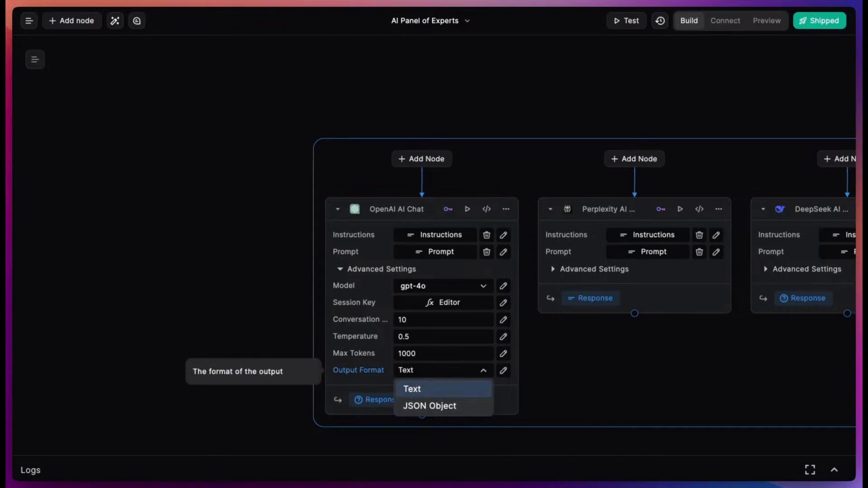
click(429, 405)
Check the service options and the Gemini model choices of the AI Chat (Select Any Model) node above the flow output.
scroll(434, 245, right, 14)
scroll(434, 246, down, 5)
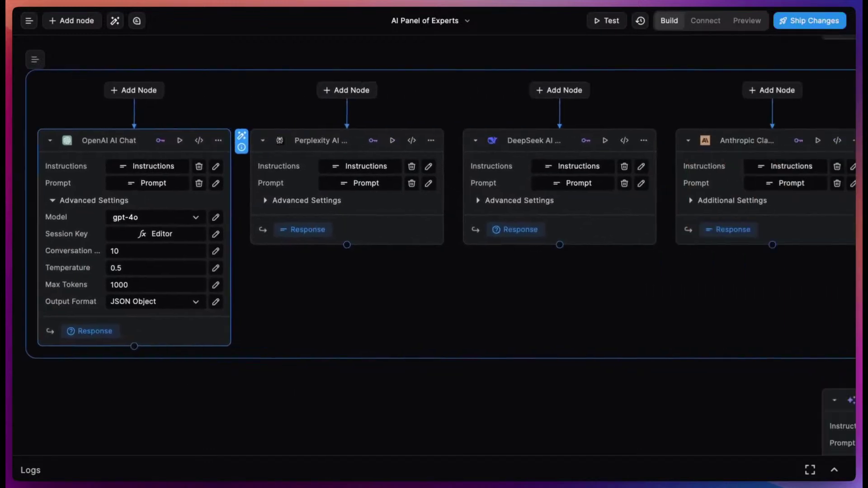
scroll(470, 387, right, 4)
scroll(471, 387, down, 3)
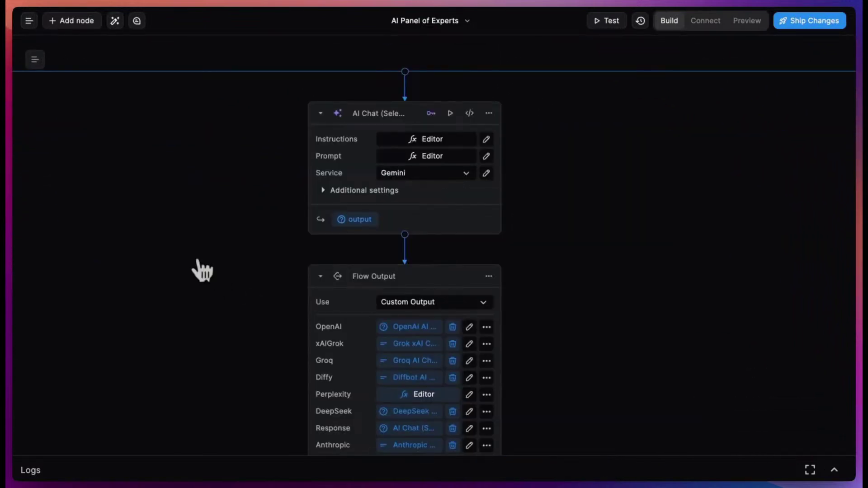
click(414, 192)
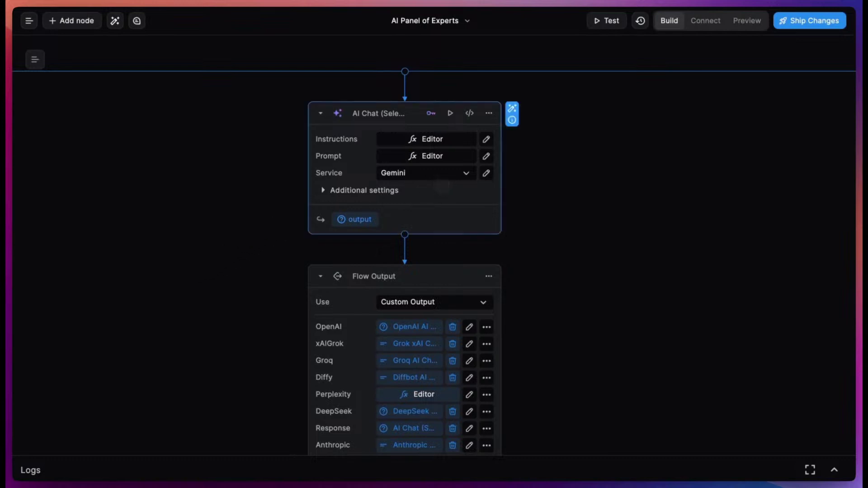
click(437, 176)
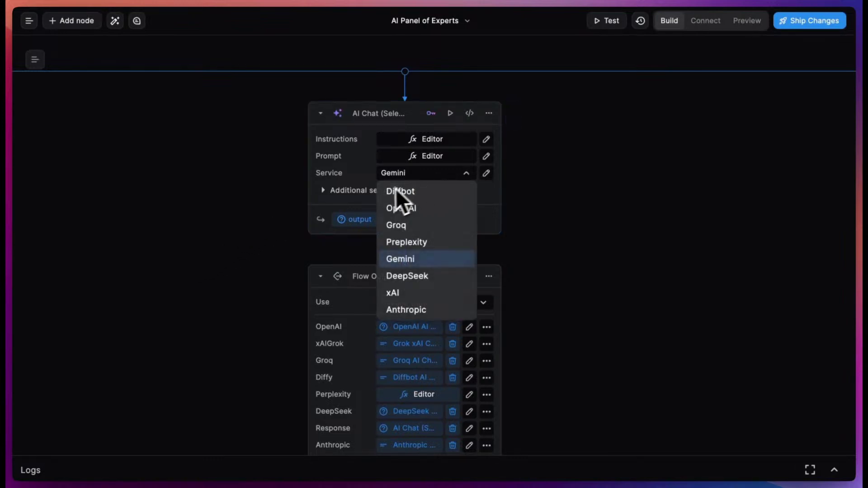
click(351, 195)
click(327, 192)
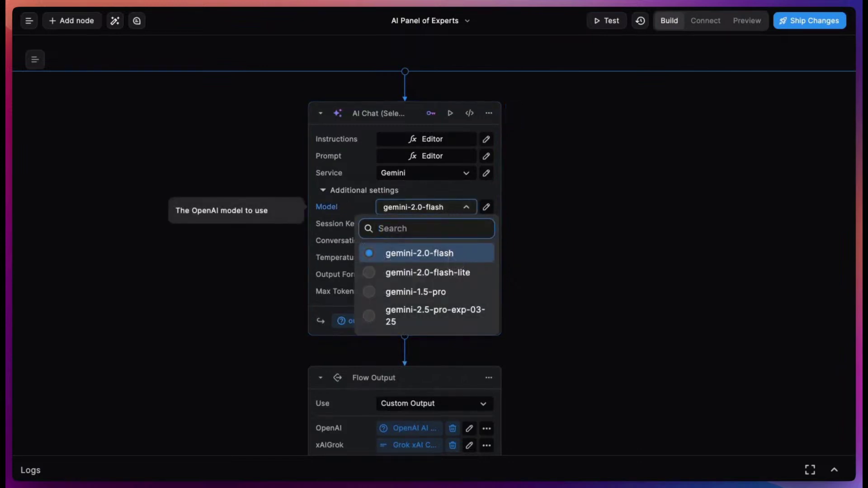
click(445, 253)
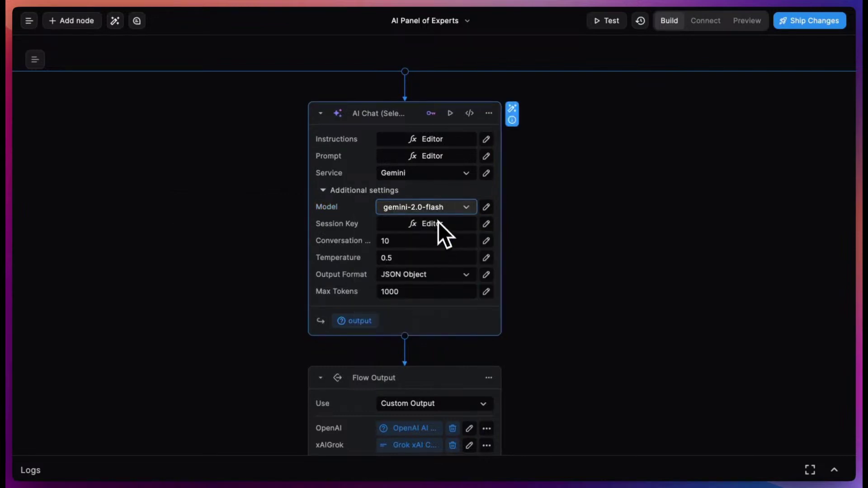
Set the AI Chat node's service to Groq and its model to meta-llama/llama-4-maverick-17b-128e-instruct.
click(438, 175)
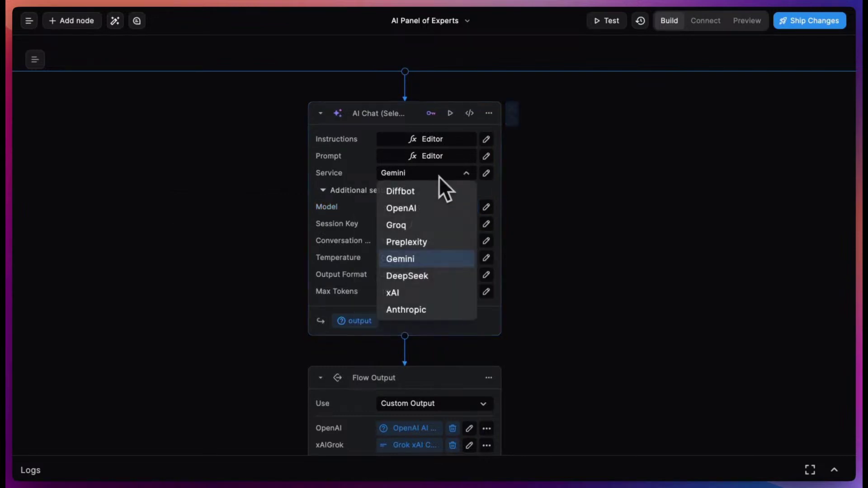
click(441, 225)
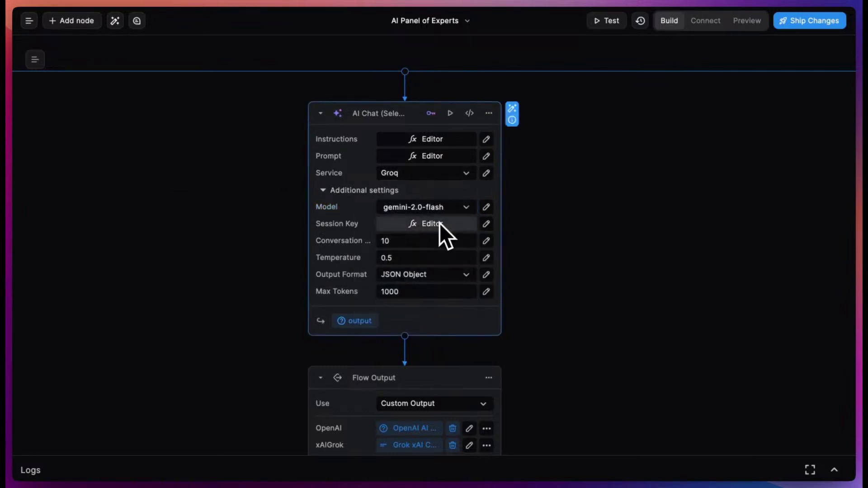
click(458, 211)
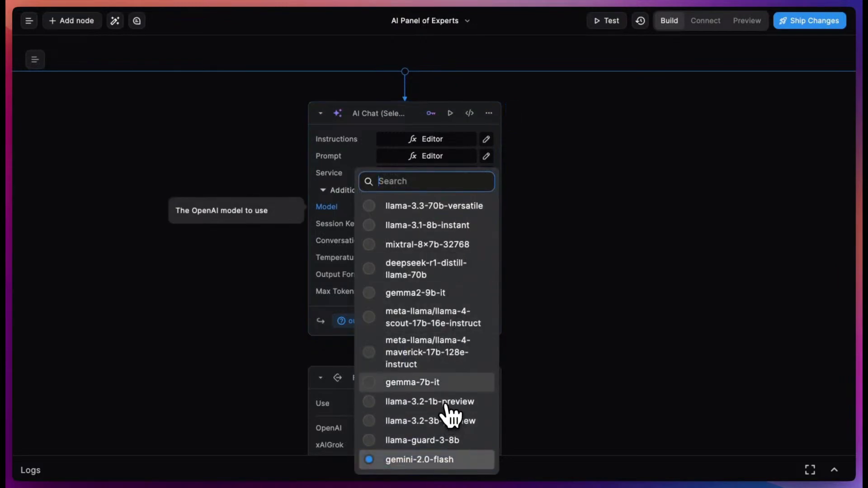
click(441, 355)
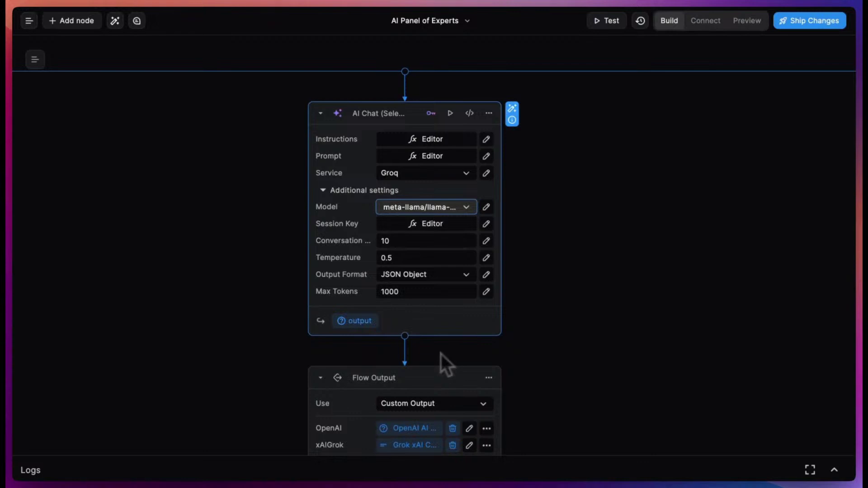
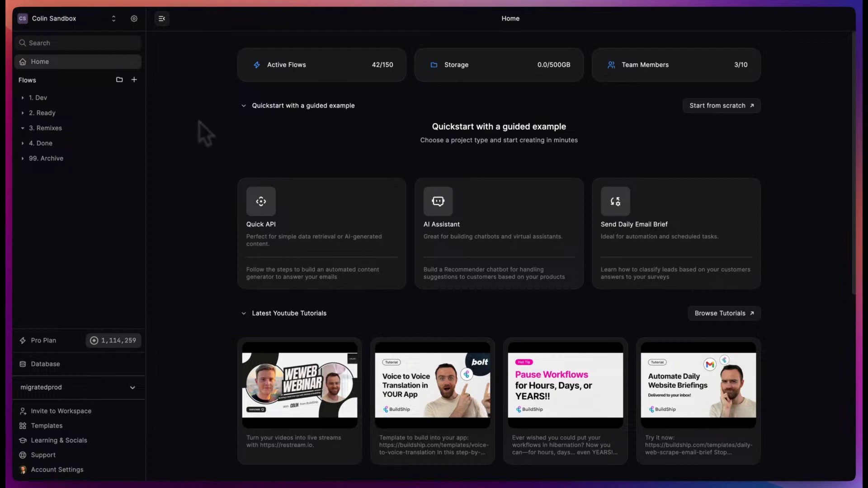
Start a new flow, search the templates for "ai seo audit" and open the AI SEO Audit template.
click(133, 79)
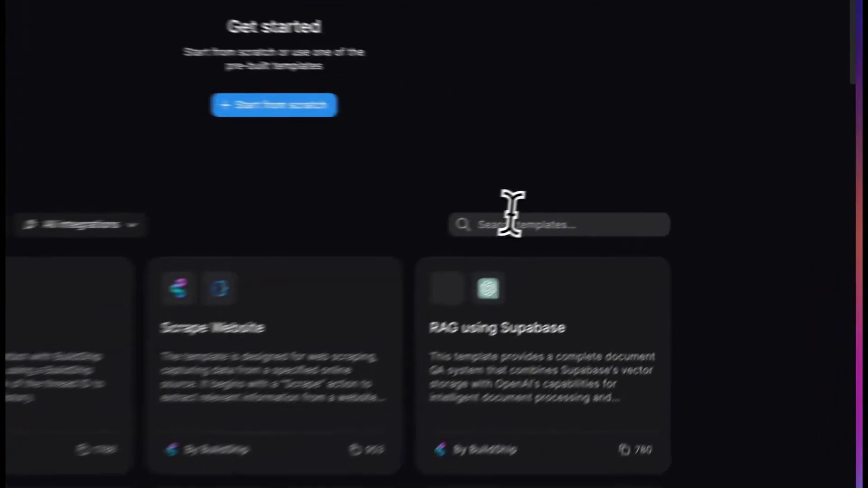
click(642, 193)
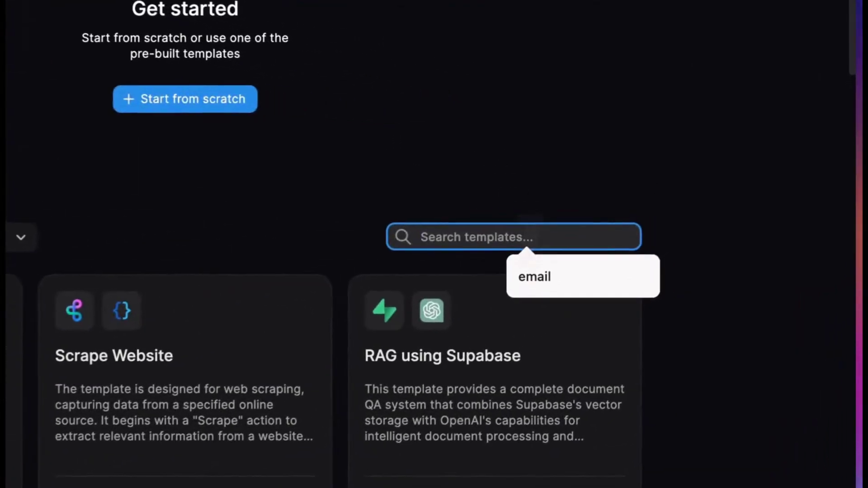
text(ai seo aud)
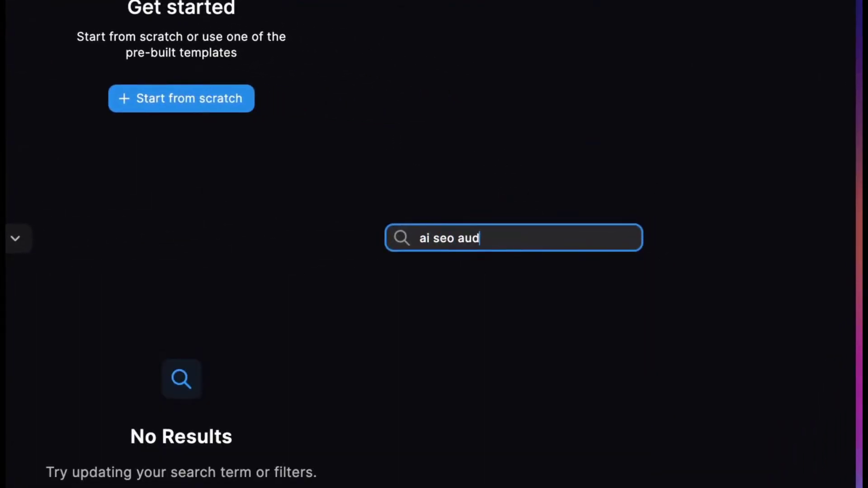
text(it)
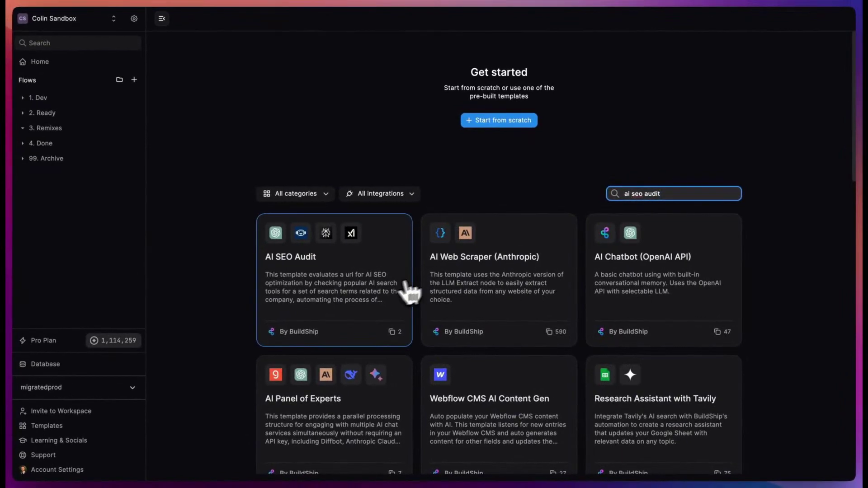
click(368, 300)
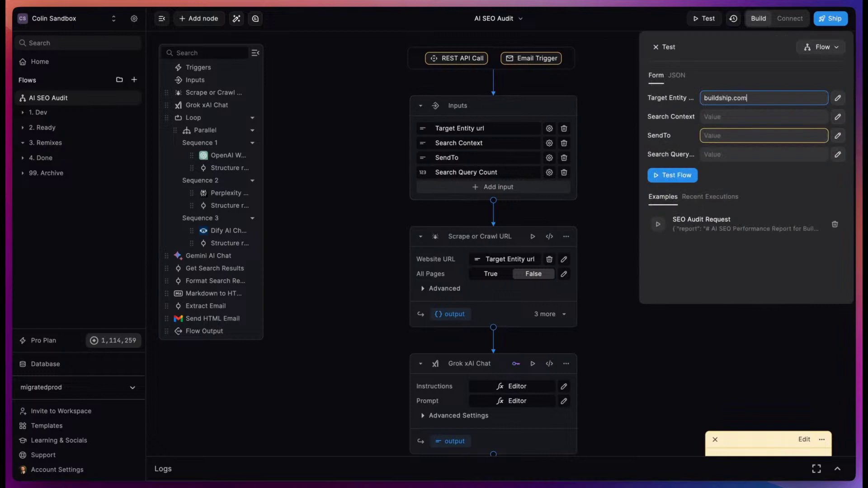
Set the test's Search Context to "No-code tools to build and ship APIs with rapid development and without the need for API keys".
click(739, 117)
text(No-code tools)
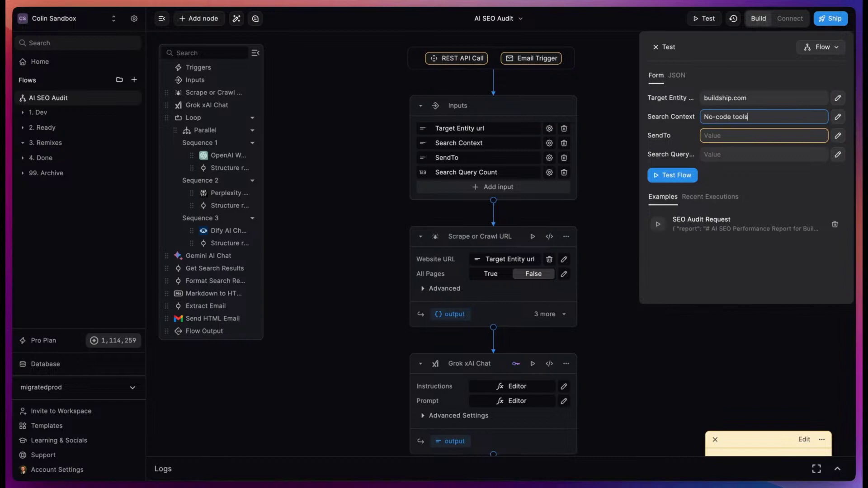
text(to build and ship APIs with rapid development and without the need for API keys)
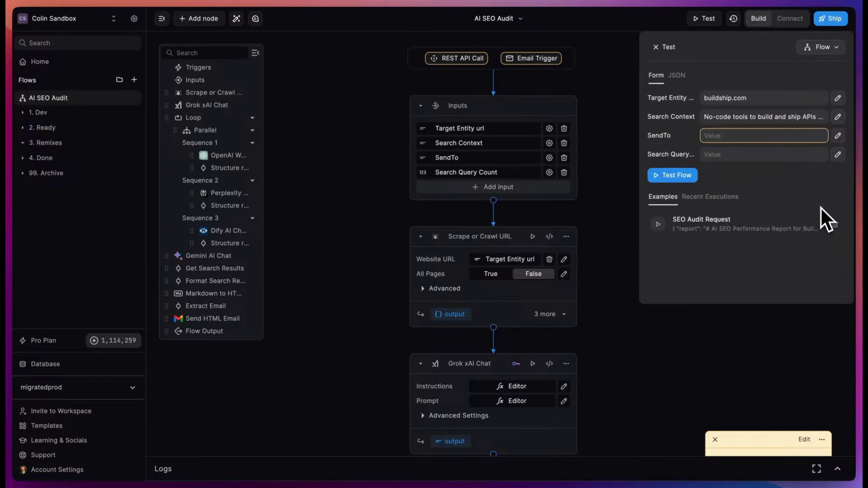
Fill in the SendTo field with the recipient's e-mail, set the Search Query Count to 4 and run the flow test.
click(741, 136)
key(ctrl+v)
click(737, 155)
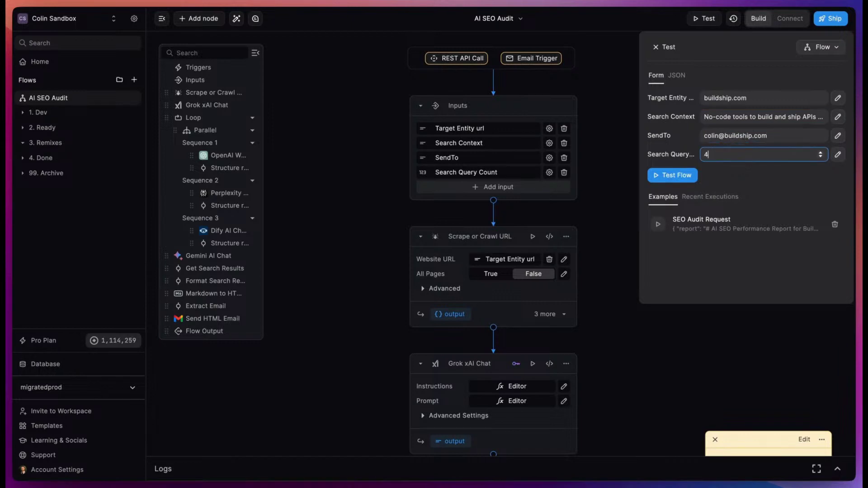
click(688, 178)
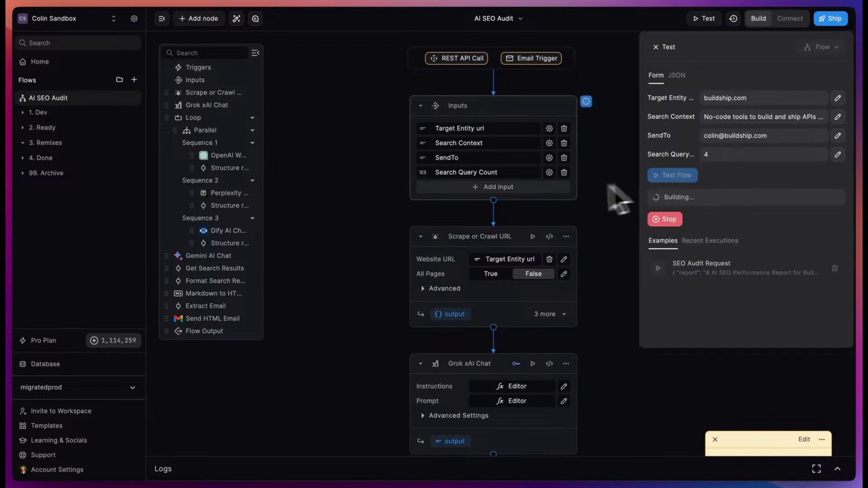
Examine the instructions and prompt of the Grok xAI Chat node, and the parallel nodes inside the loop.
scroll(497, 217, down, 3)
scroll(386, 213, down, 2)
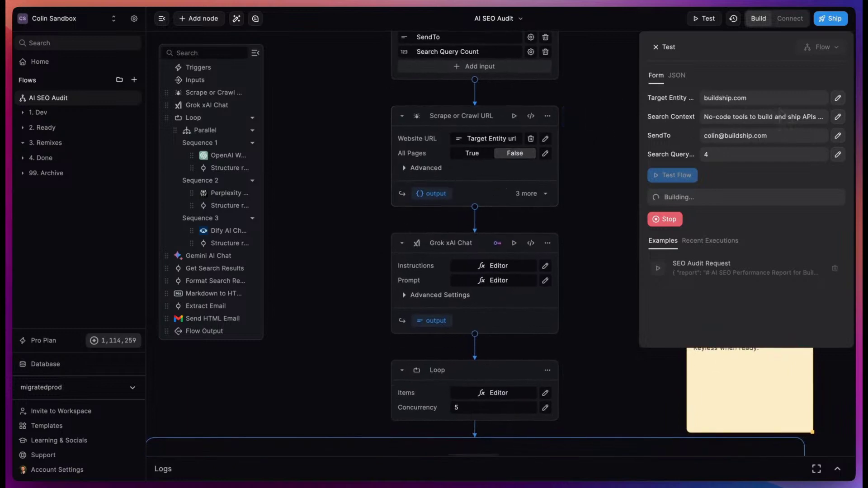
scroll(605, 265, down, 5)
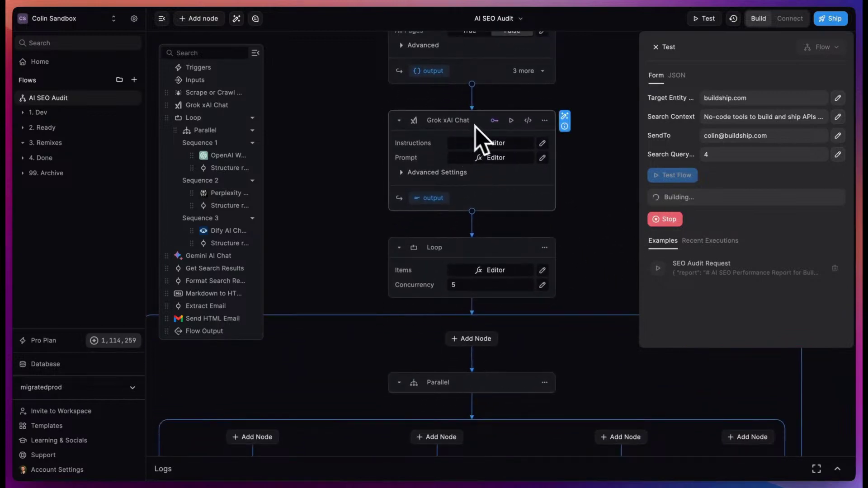
click(541, 143)
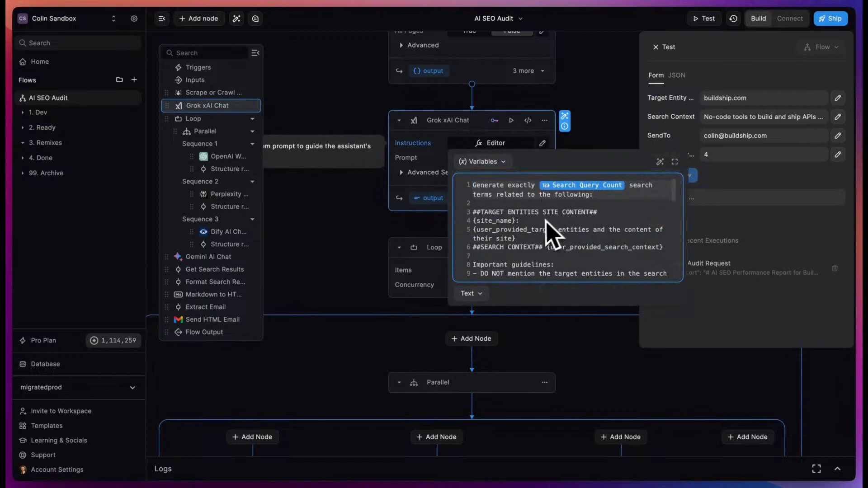
scroll(548, 233, down, 5)
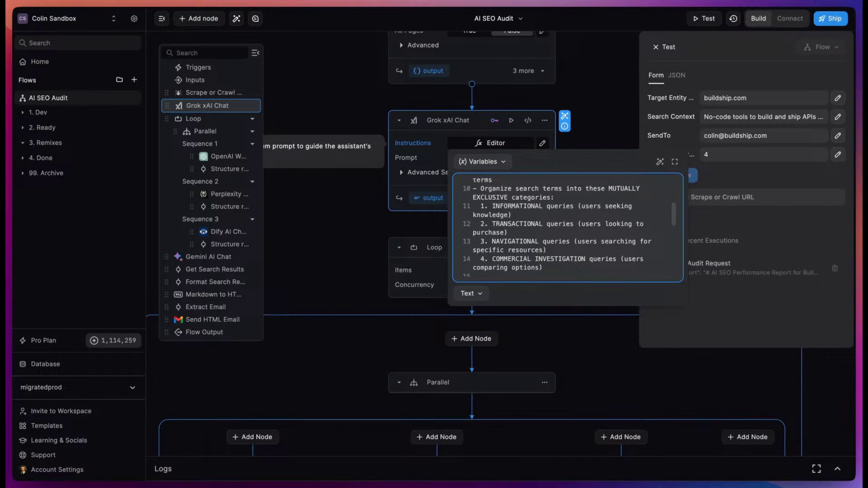
click(606, 143)
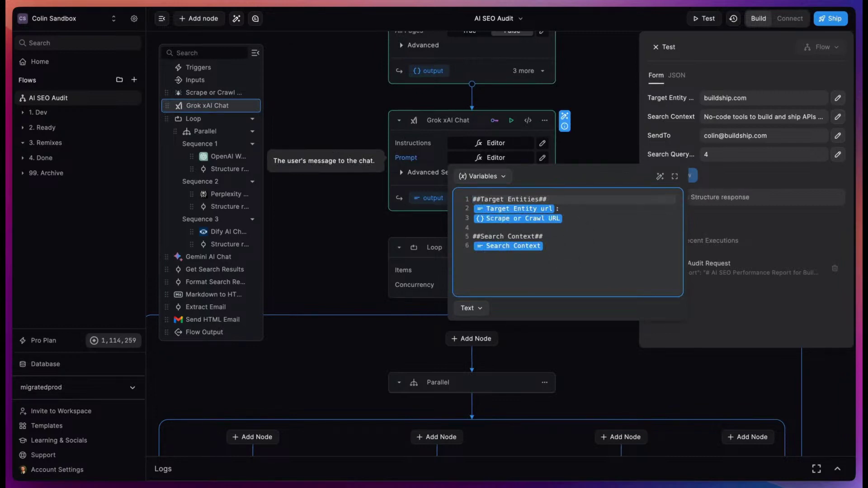
click(405, 258)
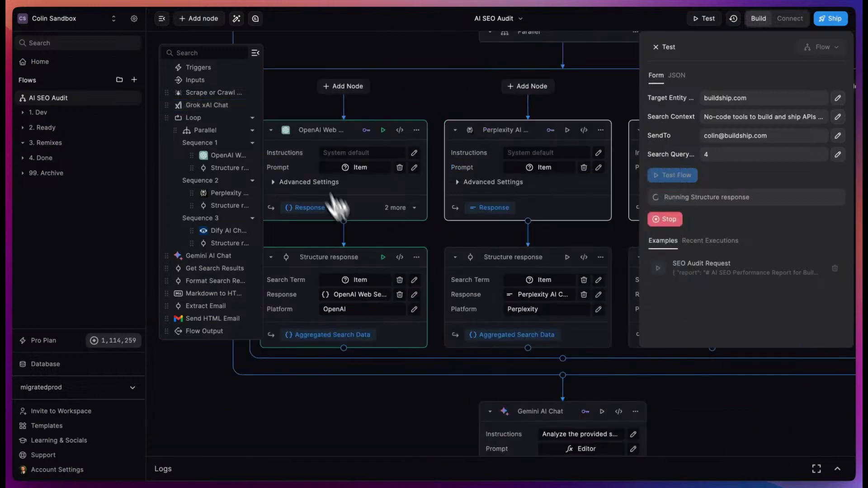
Hide the node outline and flows sidebar, and examine the OpenAI, Perplexity and Dify nodes running in parallel inside the loop.
click(256, 52)
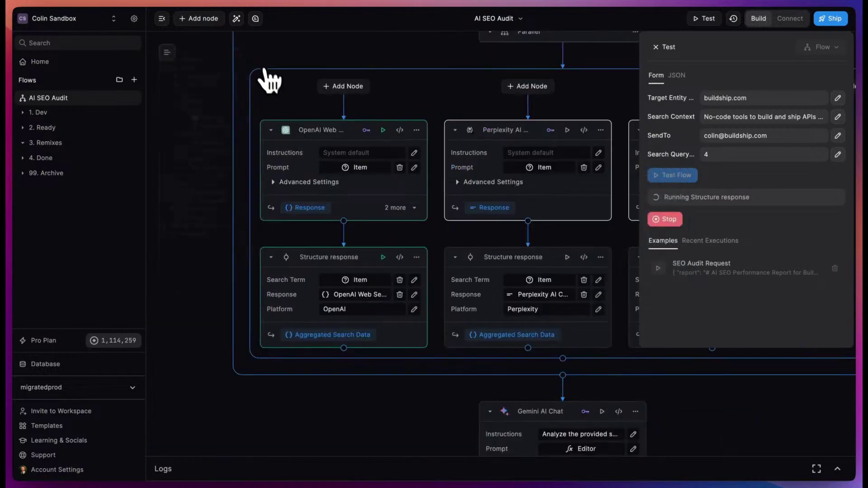
click(162, 20)
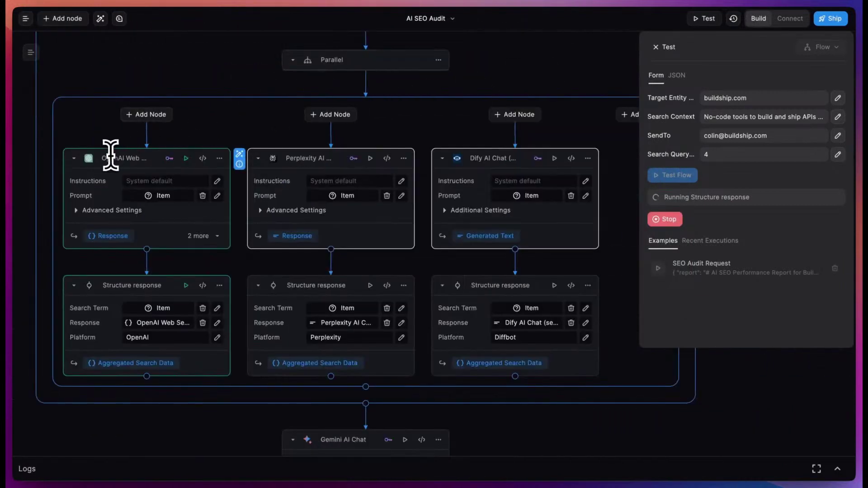
click(313, 158)
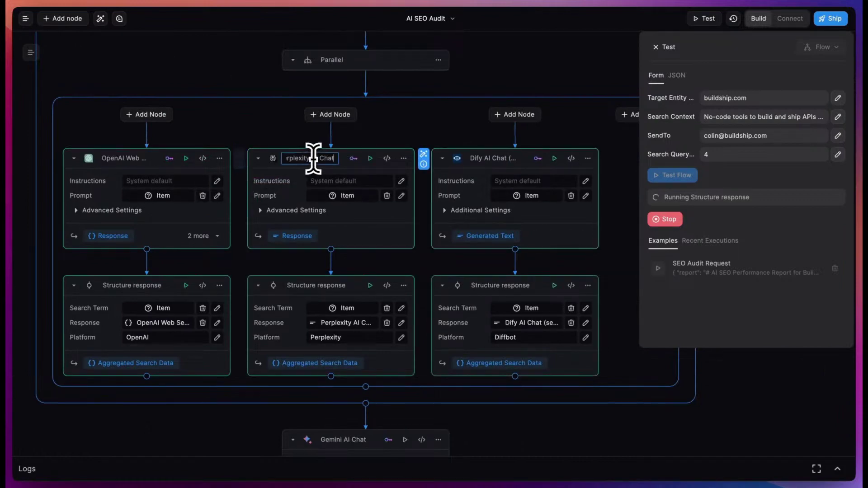
click(490, 158)
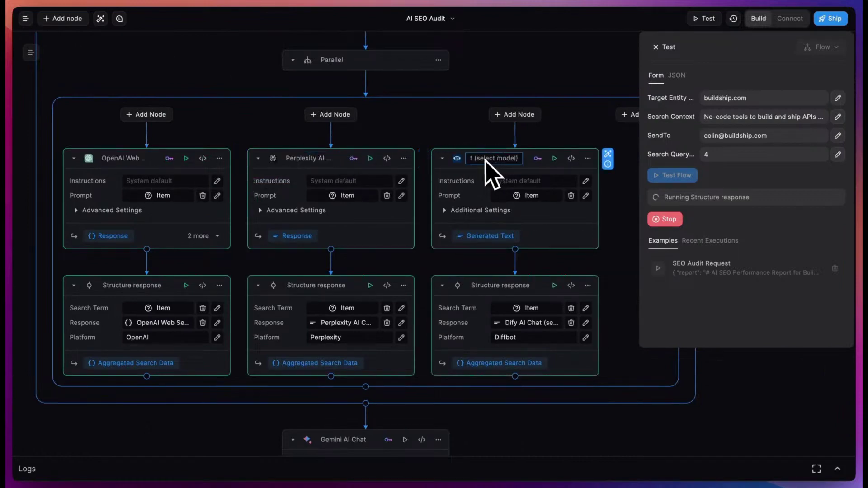
scroll(413, 142, up, 5)
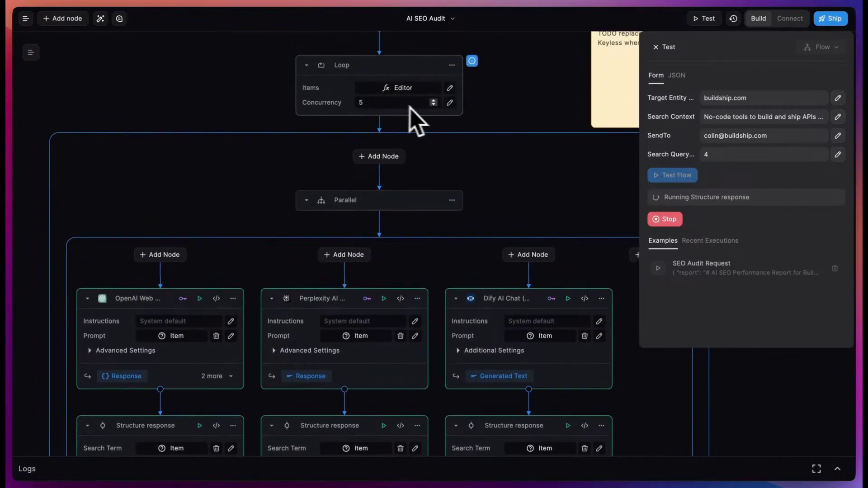
scroll(402, 108, down, 4)
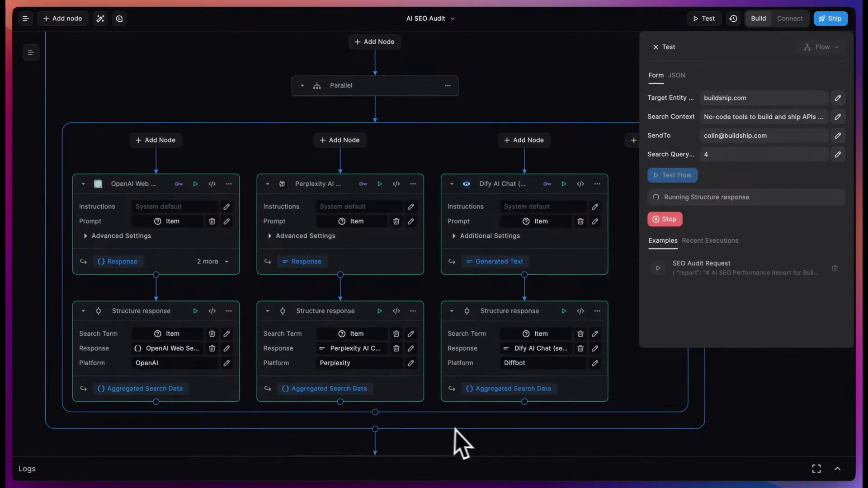
Connect the Send HTML Email node at the end of the flow to the sender's existing Google account.
scroll(477, 431, down, 10)
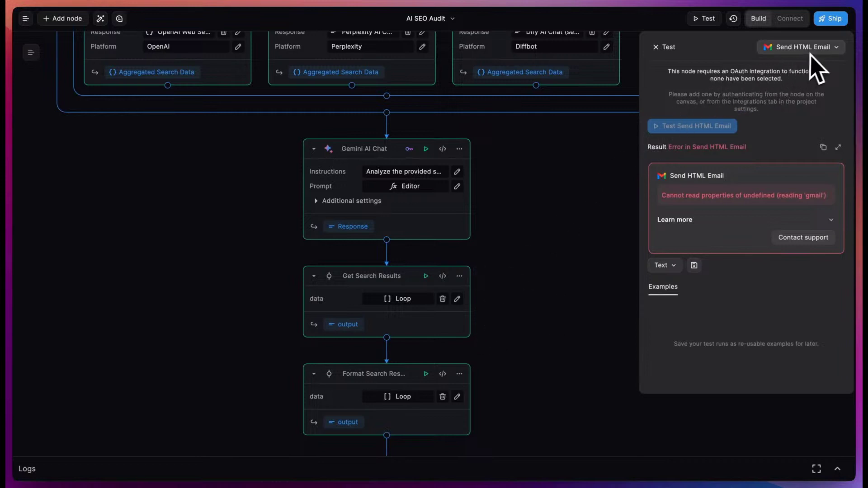
scroll(553, 286, down, 2)
scroll(554, 287, down, 7)
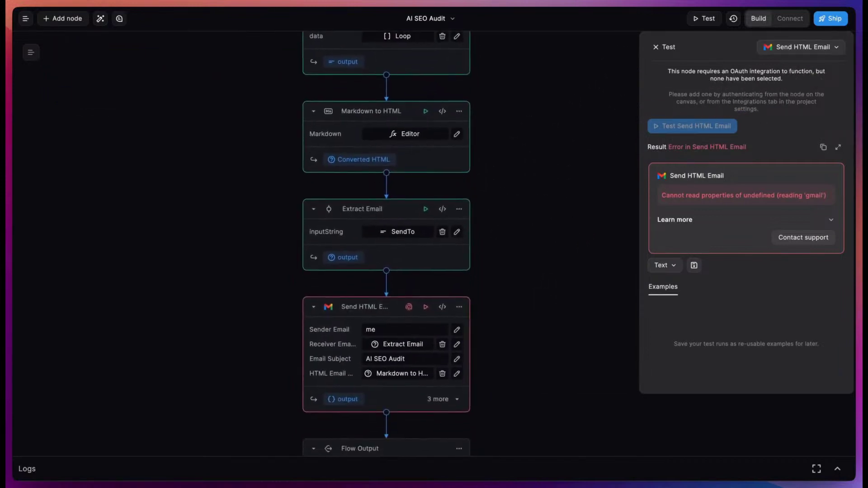
click(409, 308)
click(434, 343)
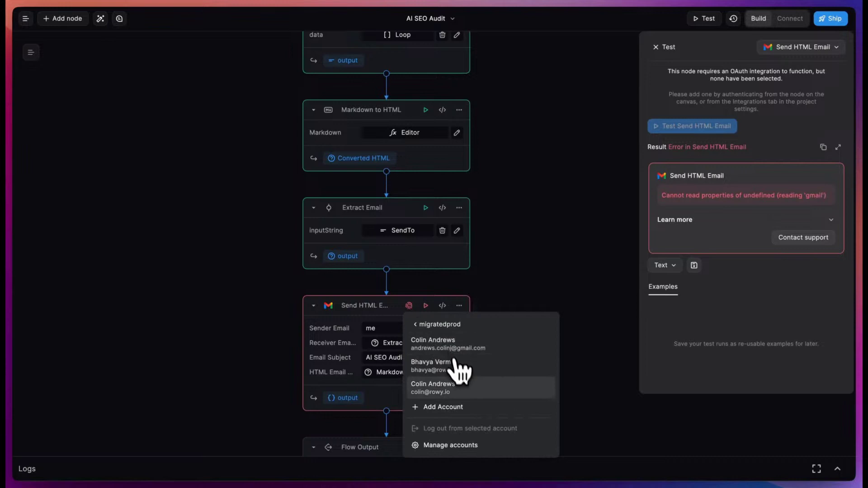
click(463, 389)
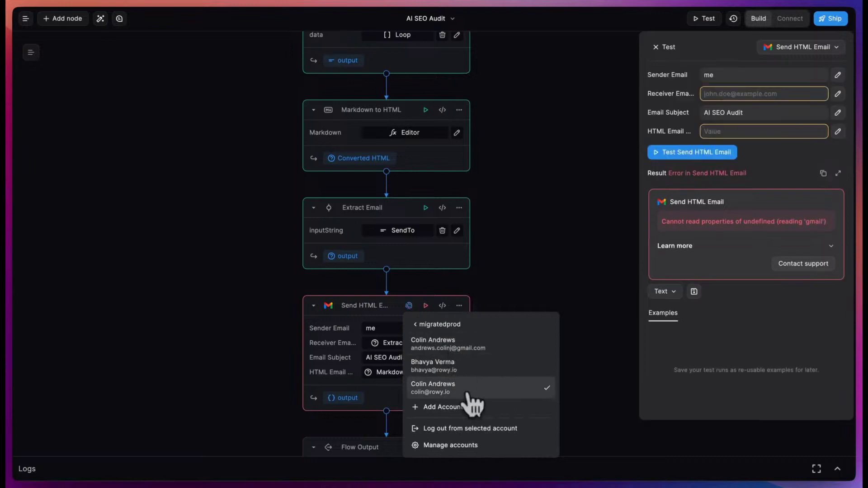
click(561, 236)
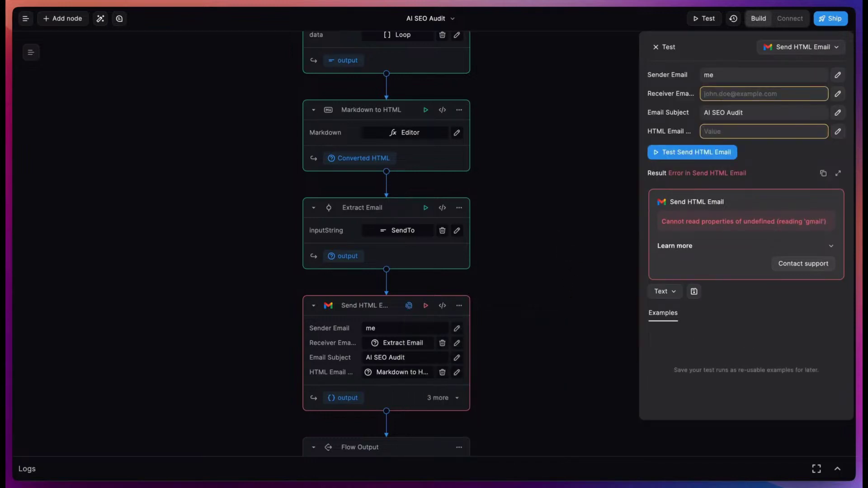
Switch the test scope back to the whole Flow and rerun the flow test.
click(798, 47)
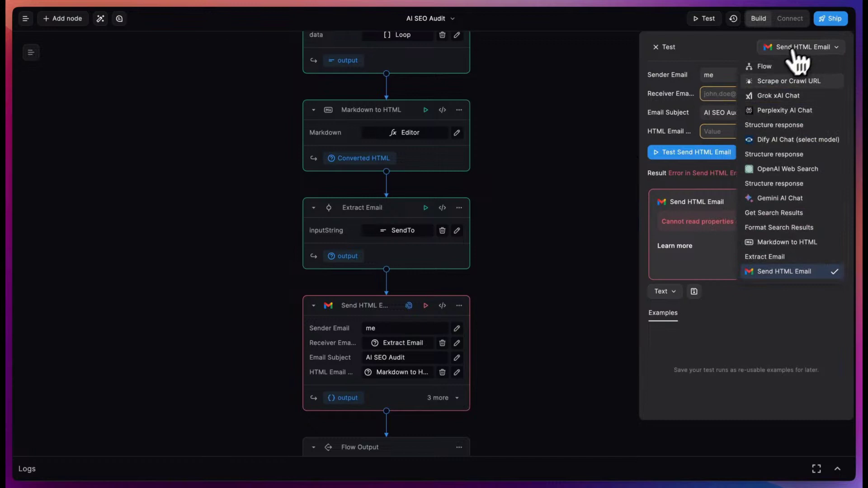
click(769, 71)
click(678, 177)
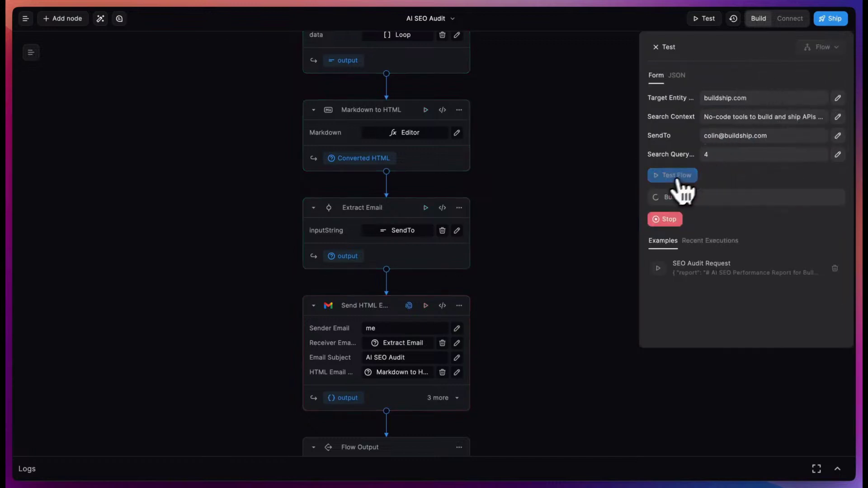
Search the nodes for "ai chat select" and insert the AI Chat (Select Any Model) node directly after Gemini AI Chat.
scroll(577, 232, up, 10)
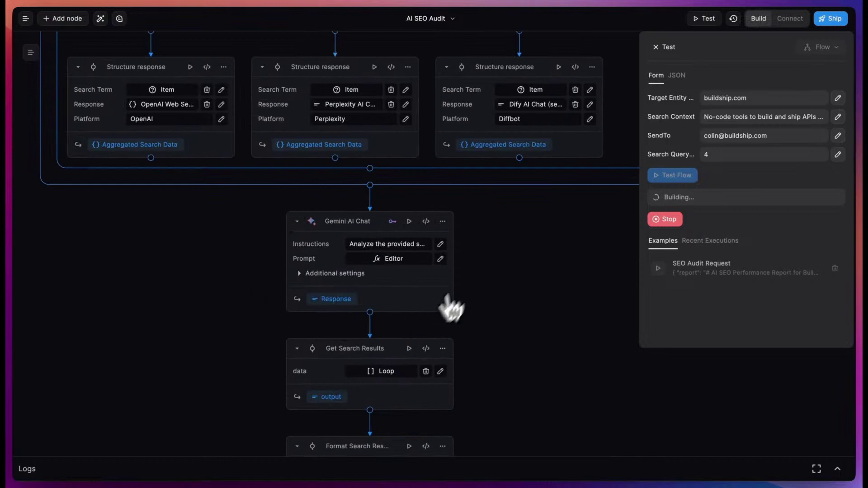
scroll(478, 232, up, 5)
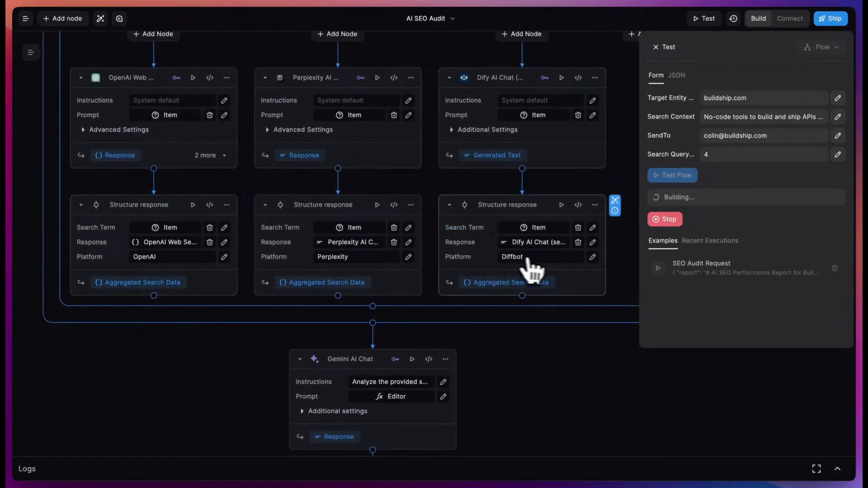
scroll(524, 267, down, 8)
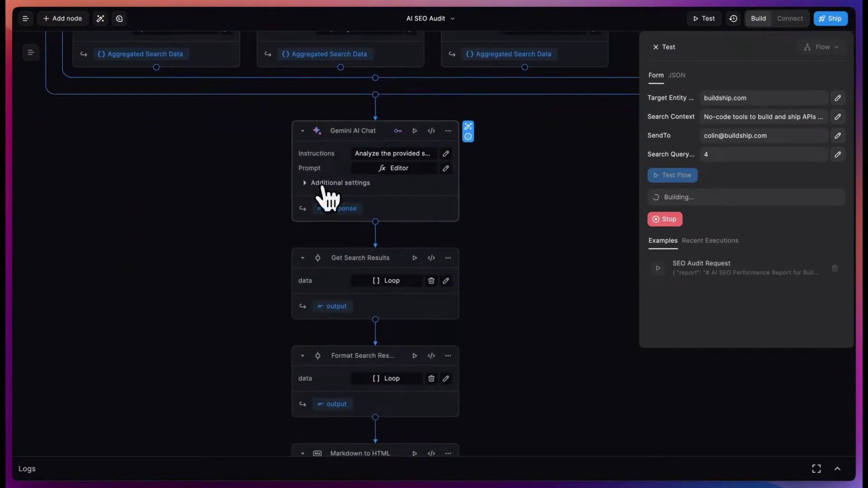
click(375, 221)
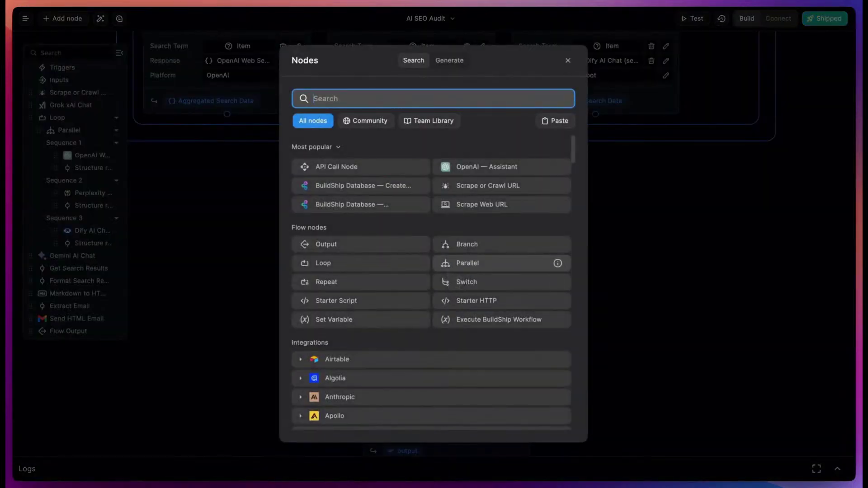
text(key)
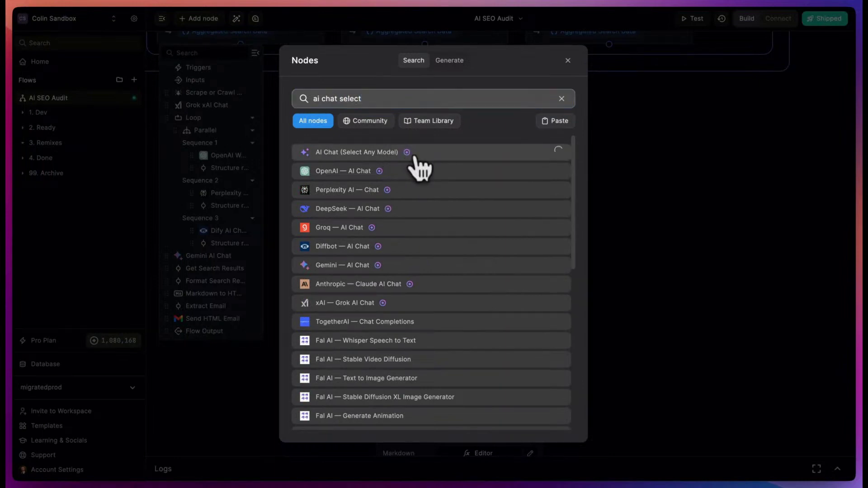
click(413, 155)
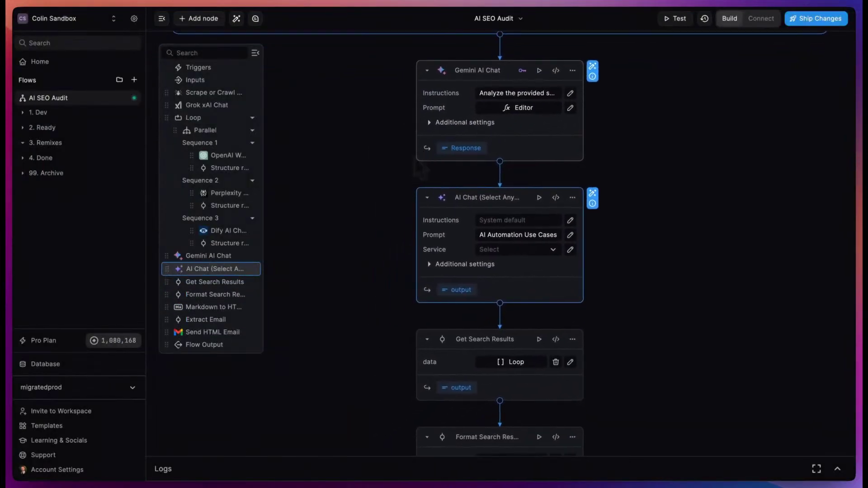
Set the new AI Chat node's Service to OpenAI and choose gpt-4o as its model in the additional settings.
click(493, 248)
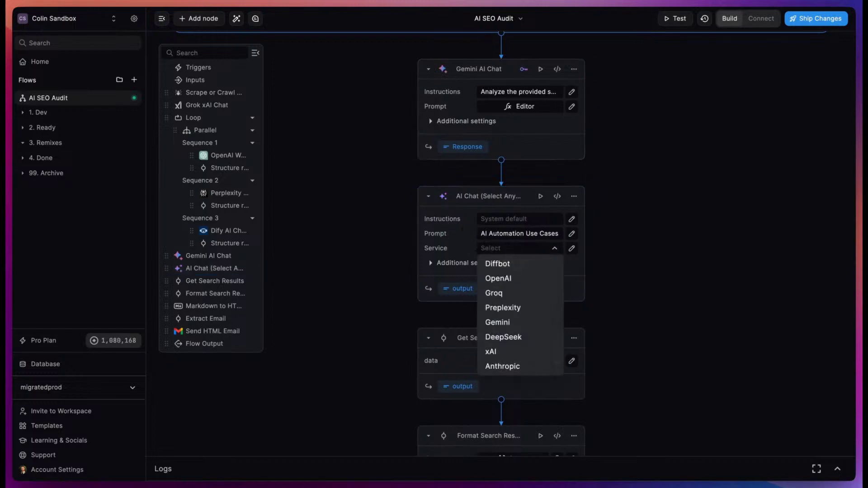
click(523, 278)
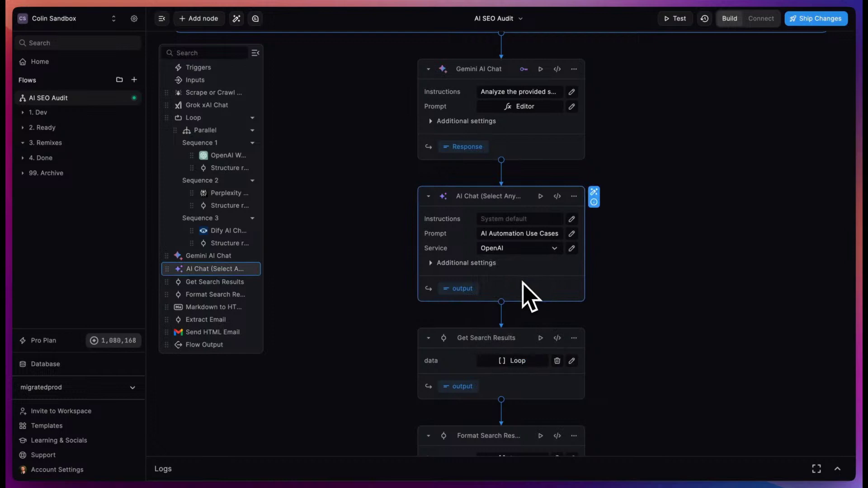
click(466, 262)
click(472, 274)
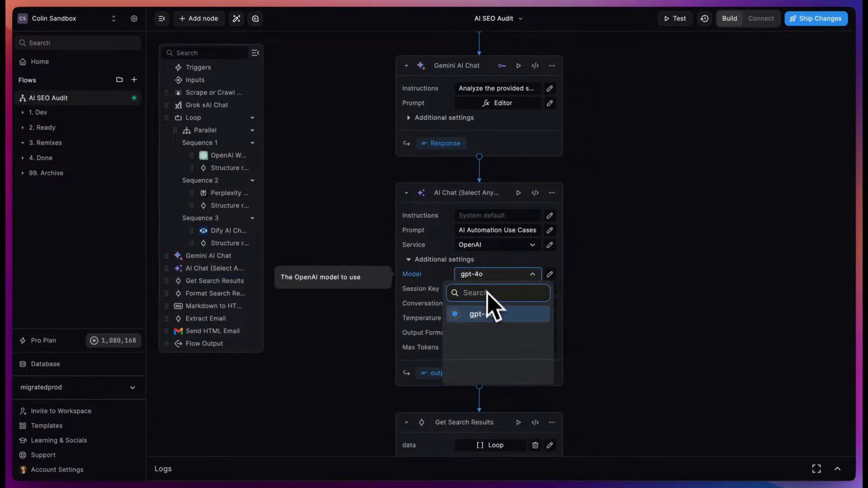
click(495, 315)
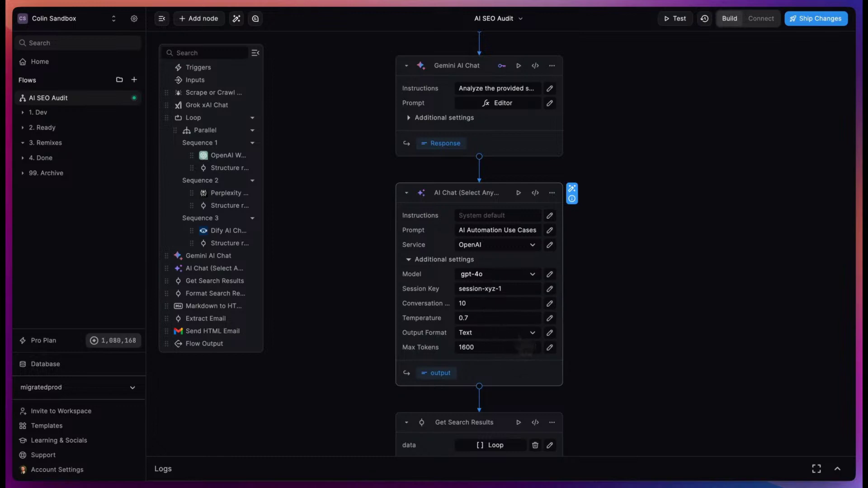
click(519, 335)
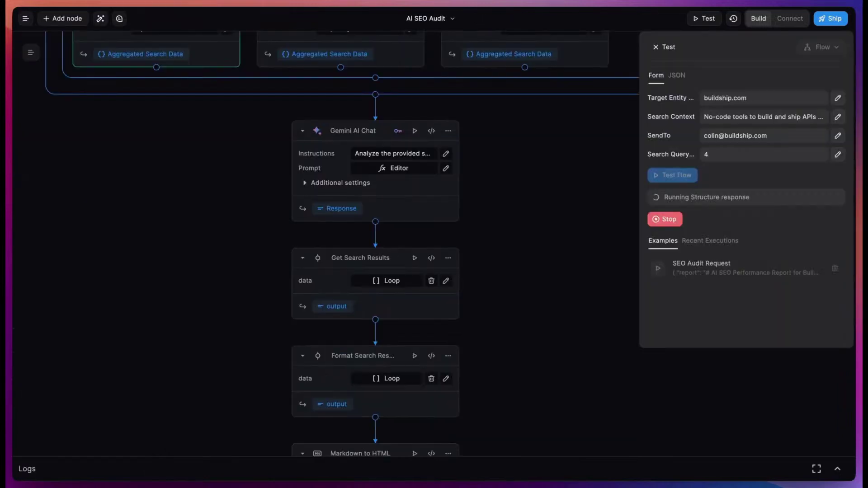
Follow the test run through the remaining nodes to Send HTML Email and read through the report in the flow's test result.
drag(534, 447, 518, 284)
scroll(497, 262, down, 1)
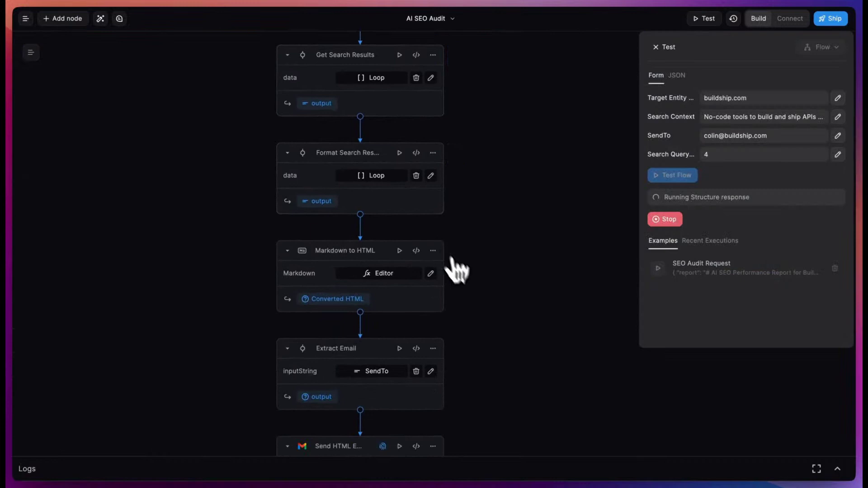
scroll(461, 276, down, 4)
scroll(485, 305, down, 1)
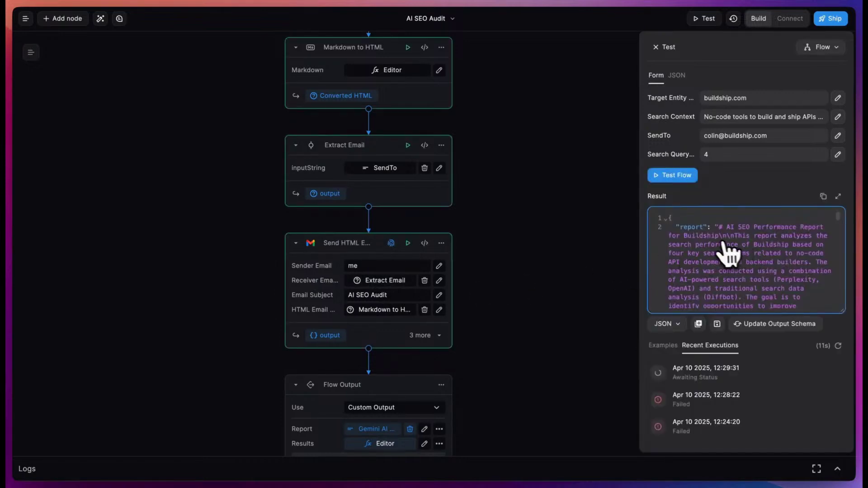
scroll(735, 247, down, 10)
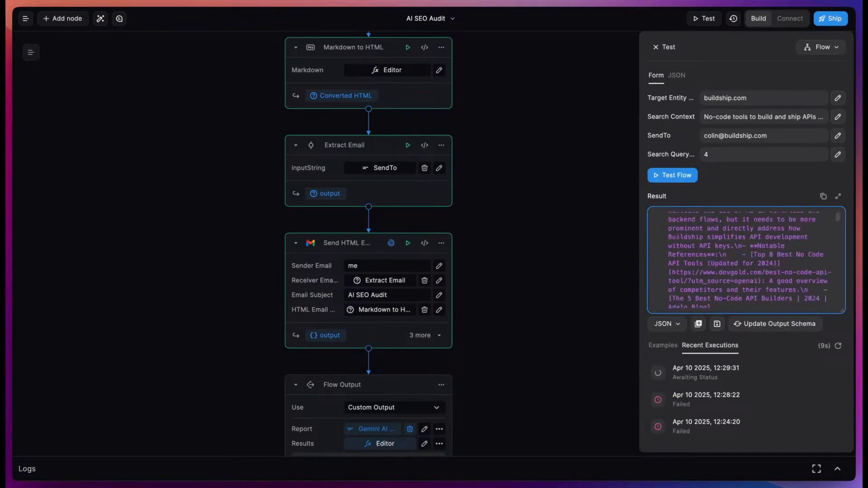
scroll(750, 260, down, 10)
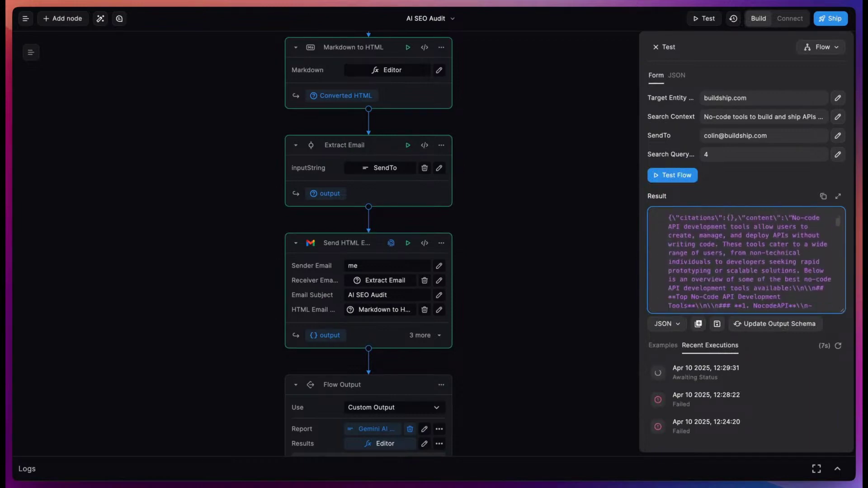
scroll(732, 261, down, 5)
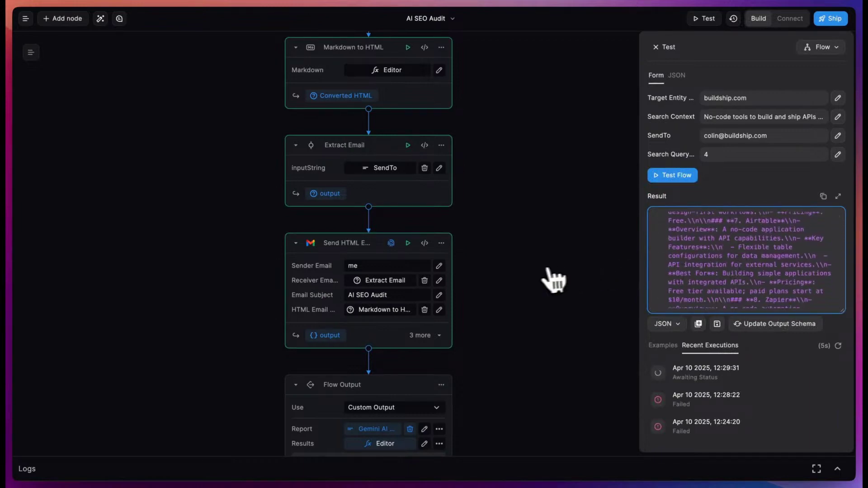
scroll(559, 277, up, 2)
scroll(559, 277, up, 3)
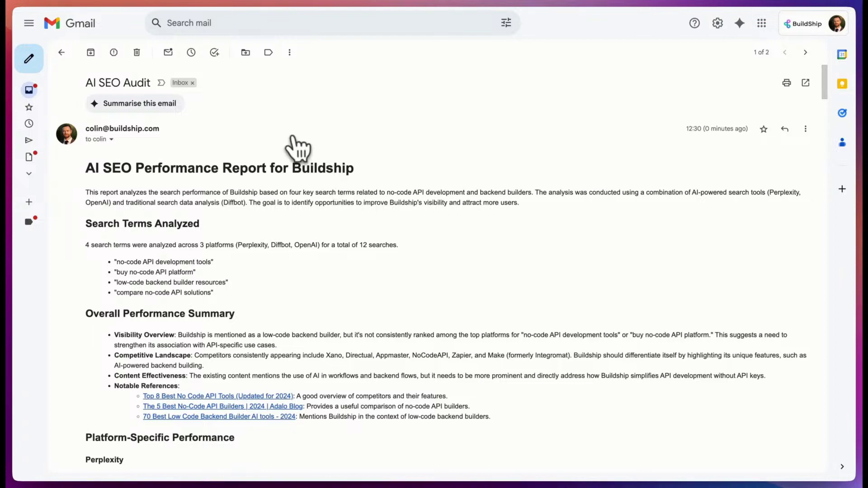
Switch to Gmail and read the AI SEO Audit email's search terms, performance summary, platform-specific performance and content gap analysis.
scroll(343, 210, down, 2)
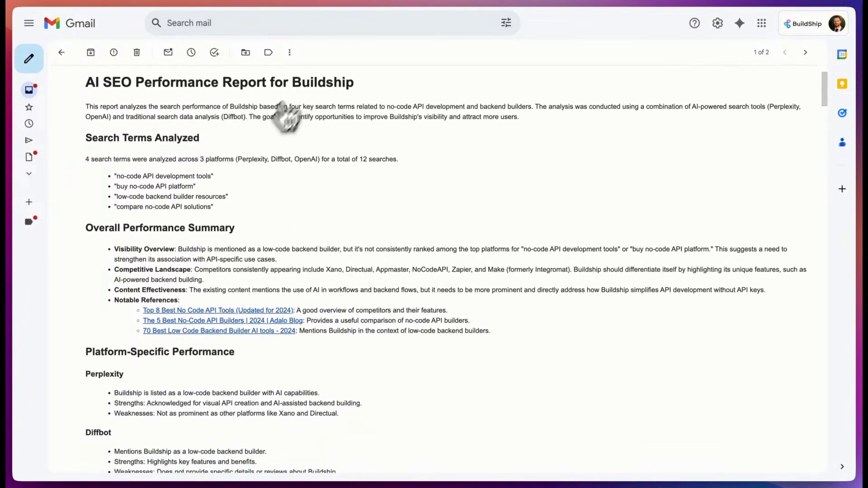
drag(219, 210, 114, 175)
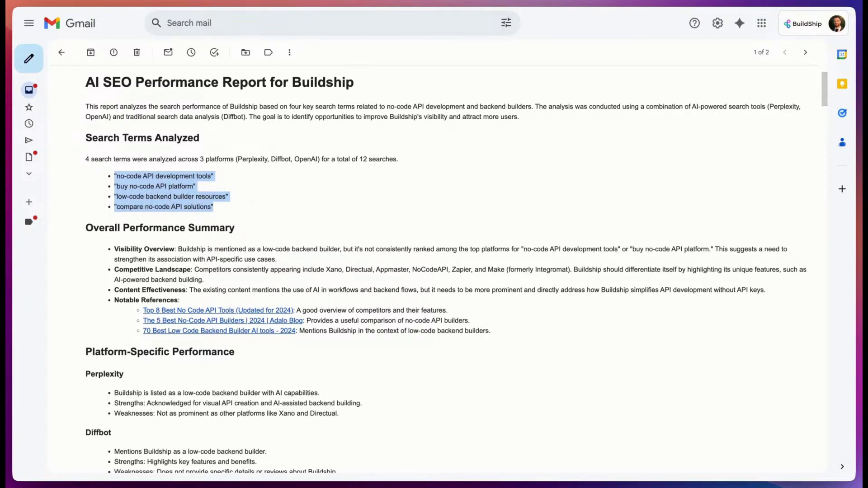
scroll(255, 205, down, 5)
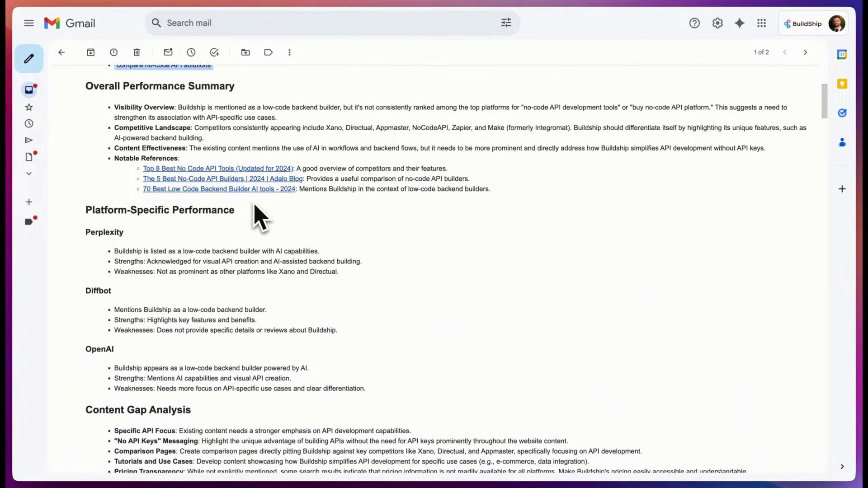
click(213, 181)
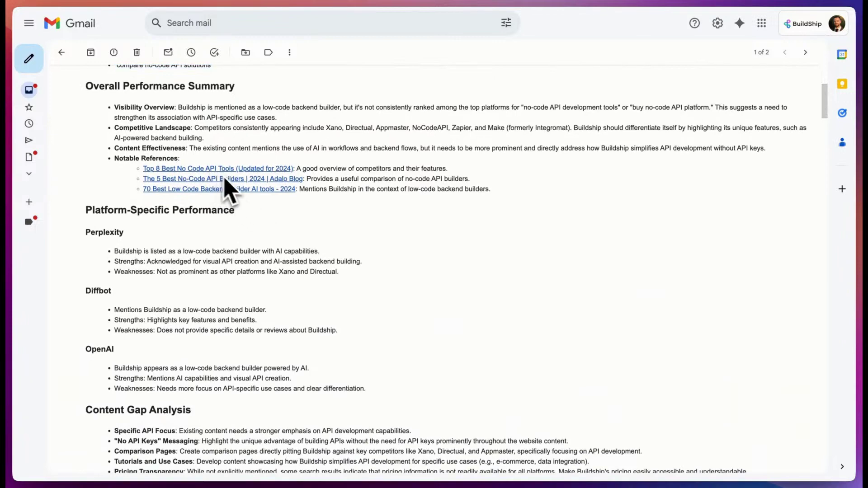
scroll(287, 228, down, 5)
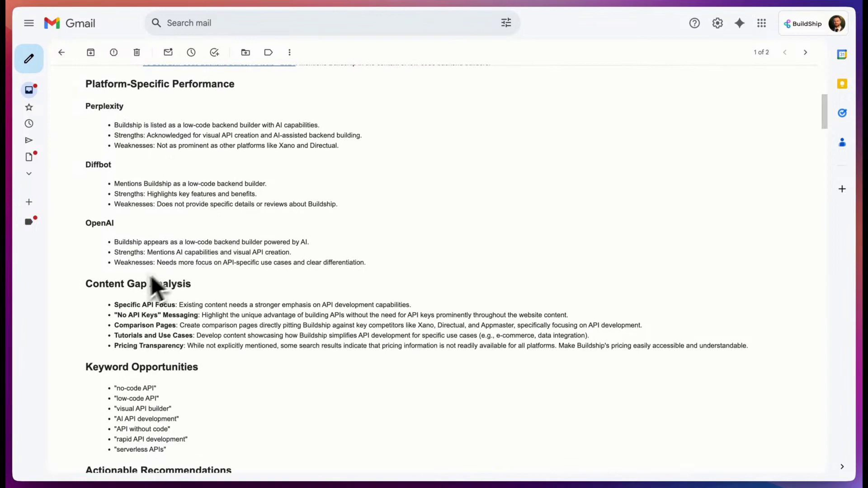
Read the email report's keyword opportunities and its four actionable recommendations.
scroll(227, 339, down, 8)
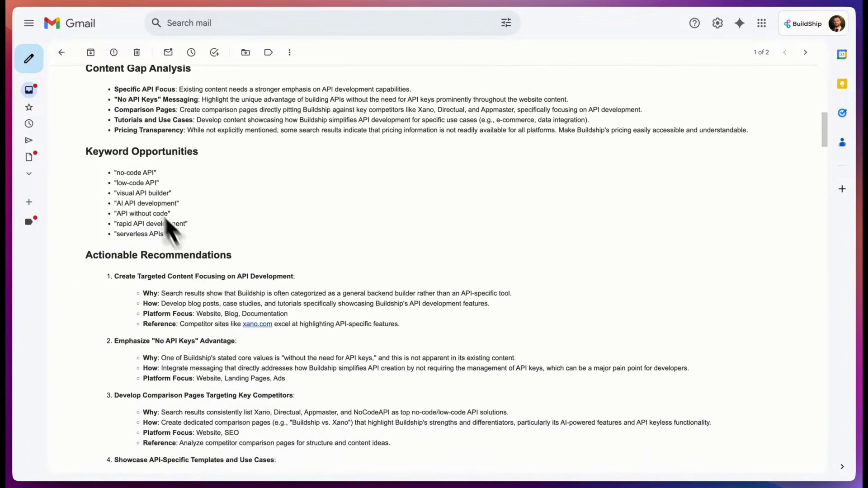
scroll(162, 271, down, 2)
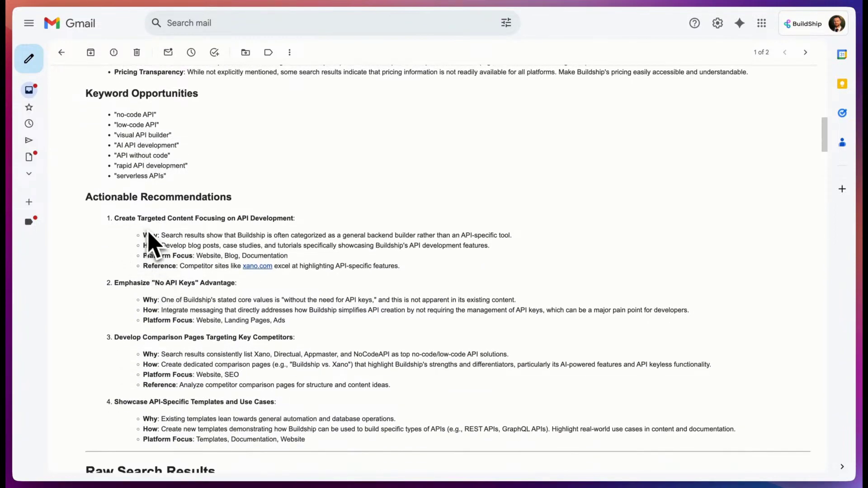
scroll(151, 241, up, 1)
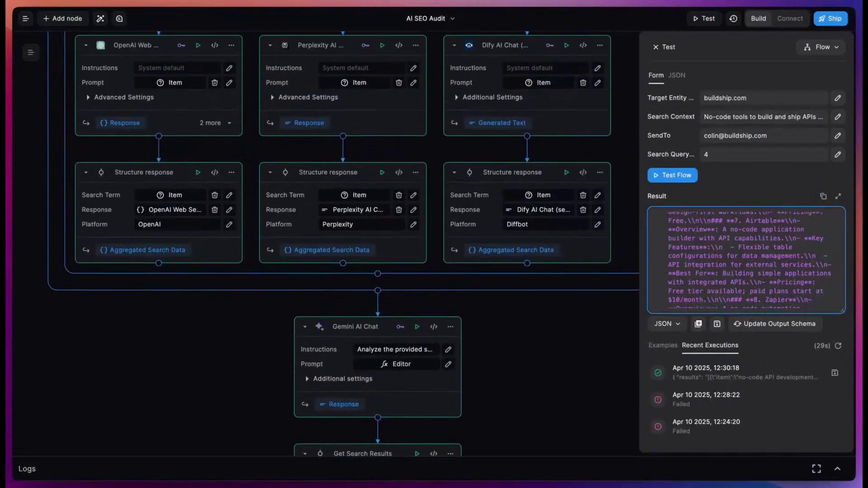
Switch back to BuildShip, close the flow test, and connect the AI SEO Audit flow's REST API Call and Email Trigger.
scroll(221, 205, up, 10)
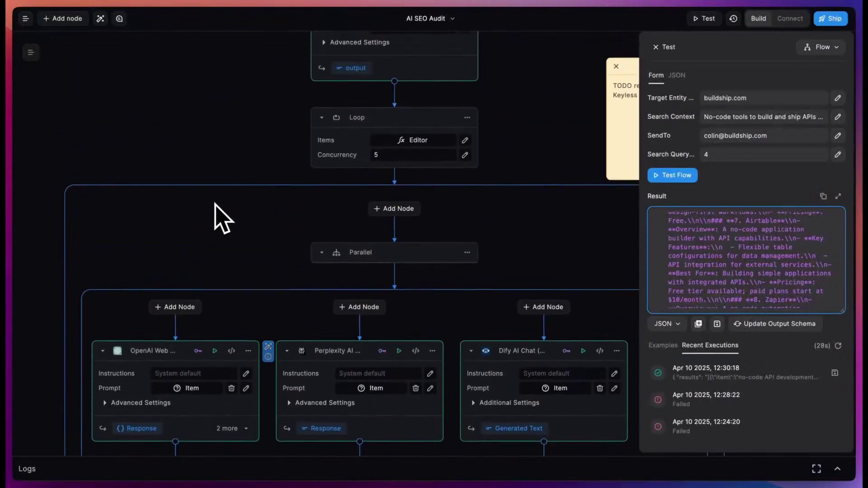
scroll(214, 204, up, 10)
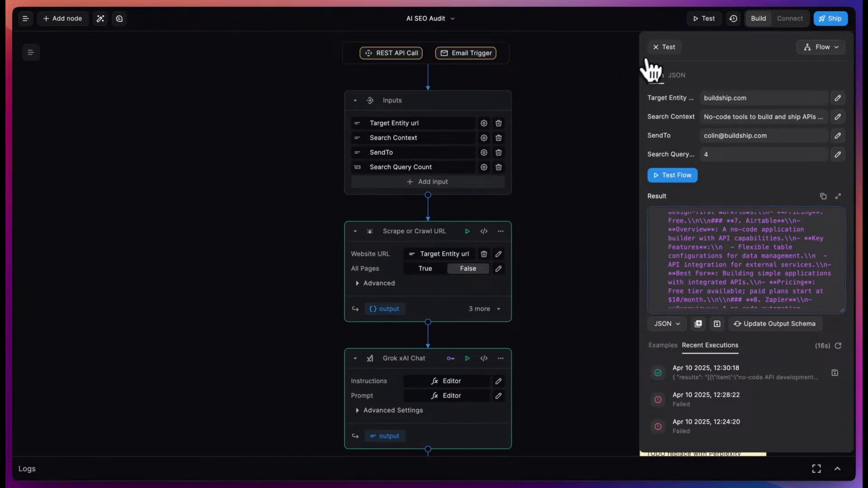
click(655, 47)
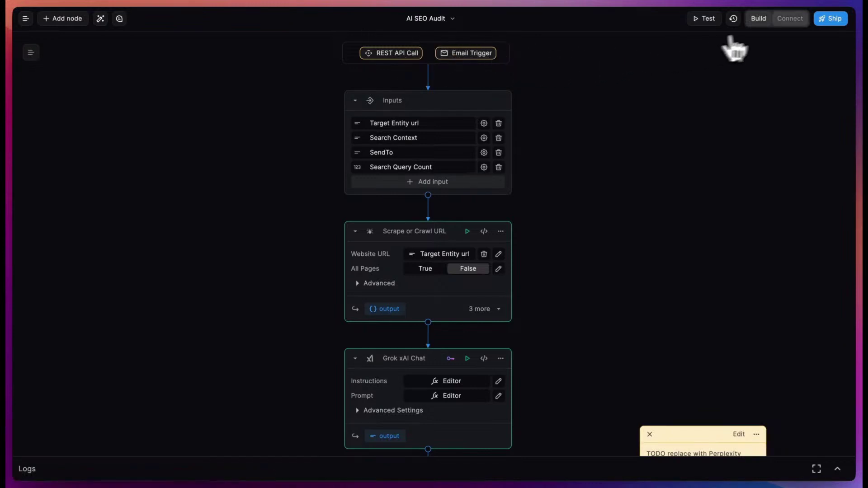
click(790, 18)
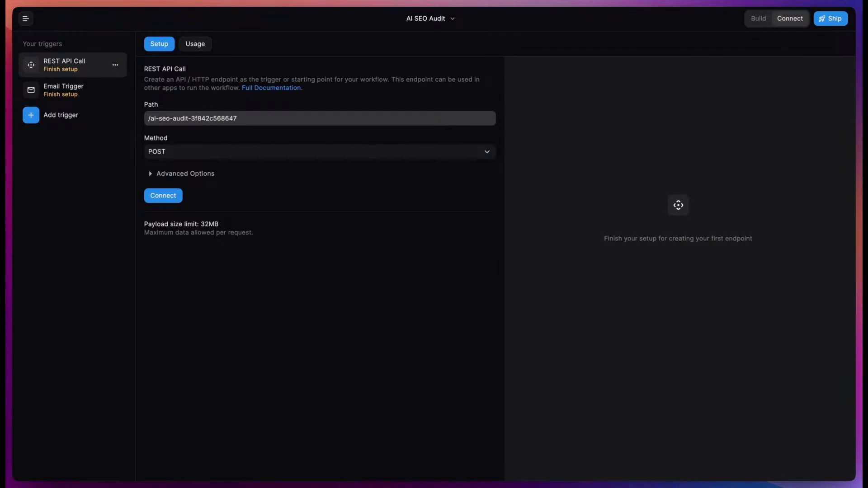
click(171, 196)
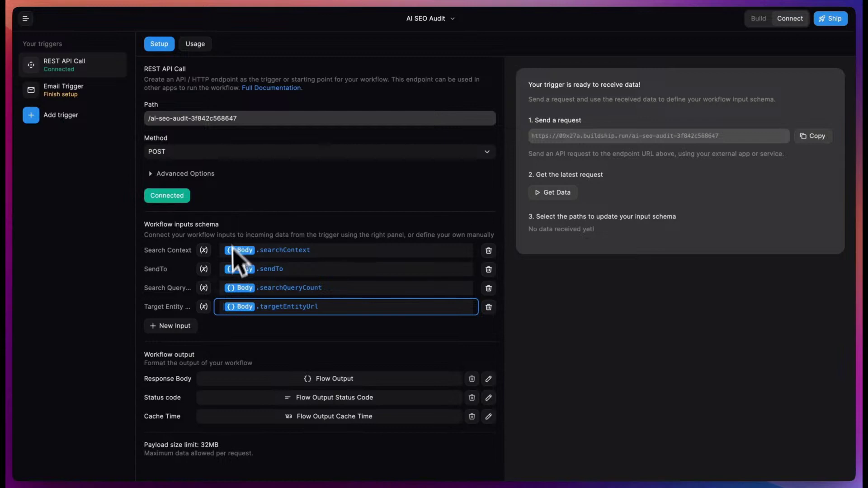
click(196, 45)
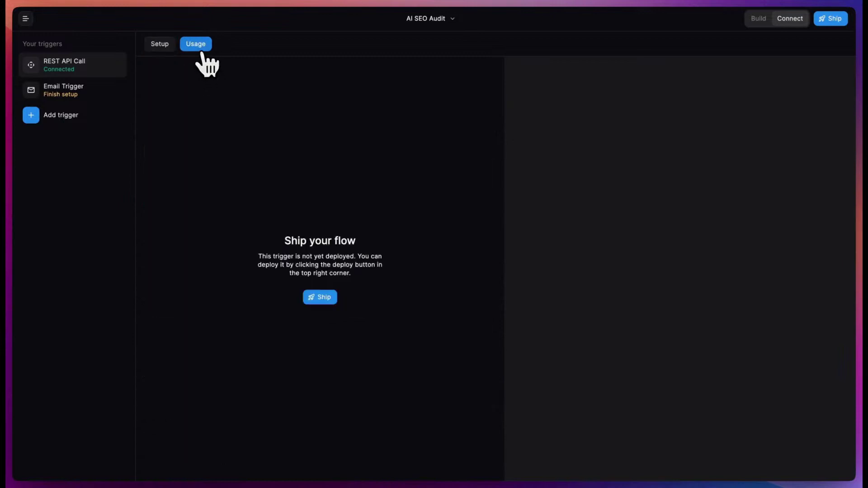
click(82, 93)
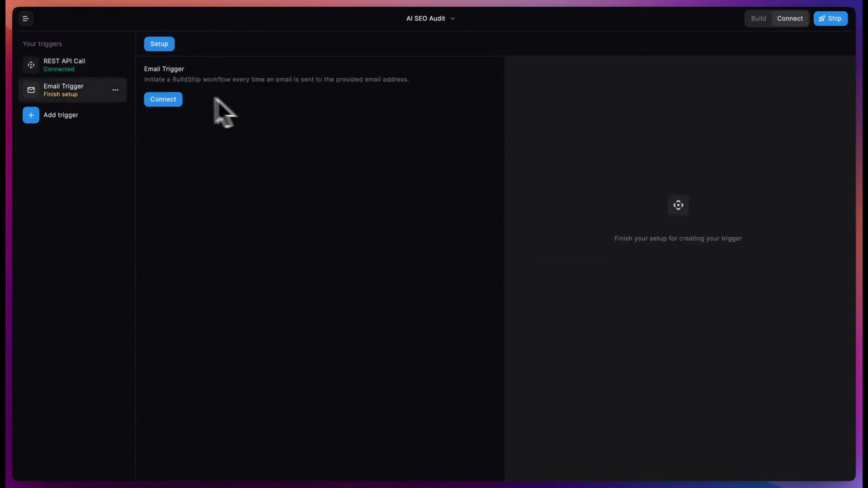
click(180, 102)
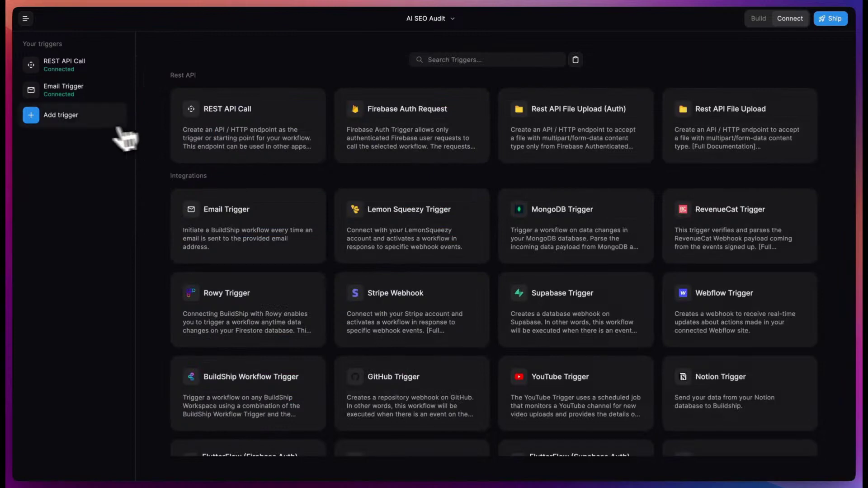
Search the available triggers for "cron" and add the Custom Schedule (Cron) trigger to the flow.
click(433, 59)
text(cron)
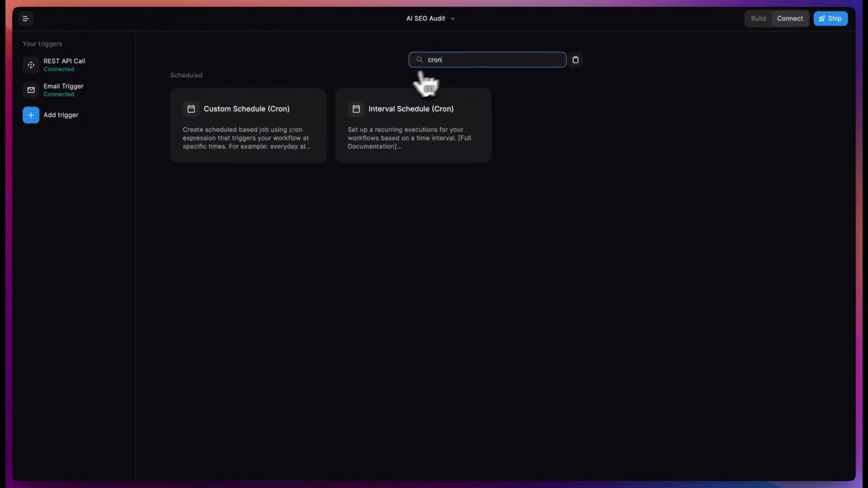
click(269, 130)
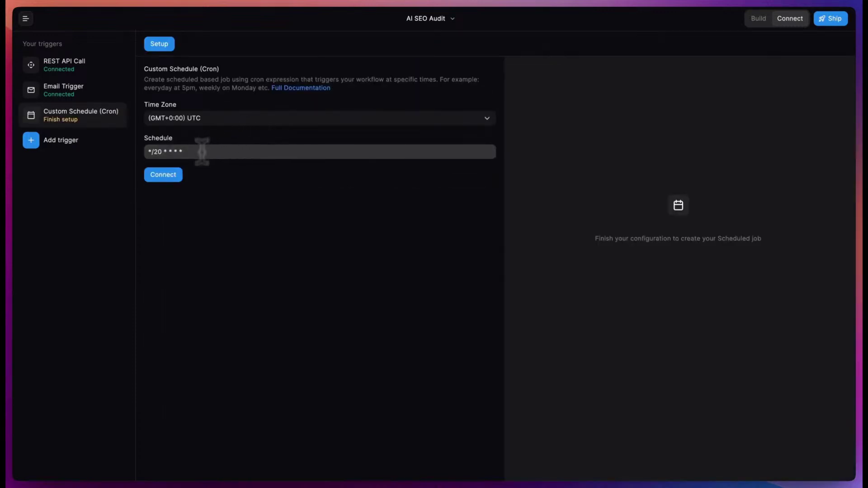
Ask Claude for a cron expression, set the trigger's schedule to 0 10 * * 1 in BuildShip, and connect it.
drag(202, 152, 122, 153)
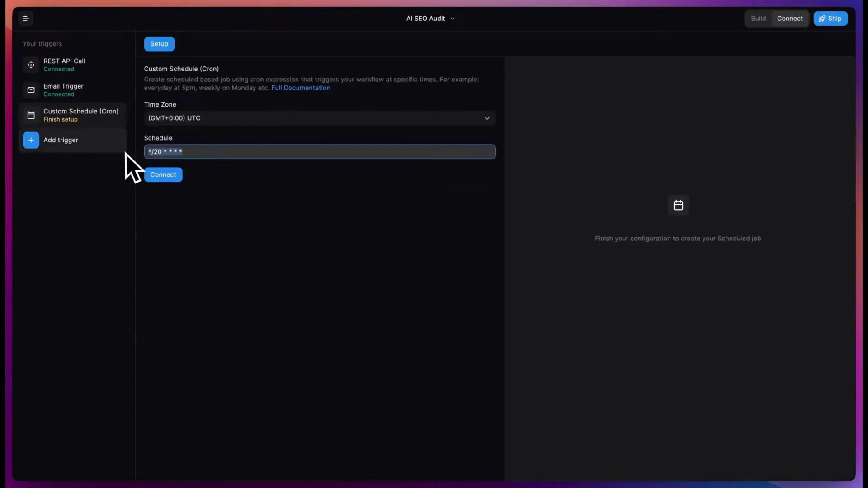
key(ctrl+Tab)
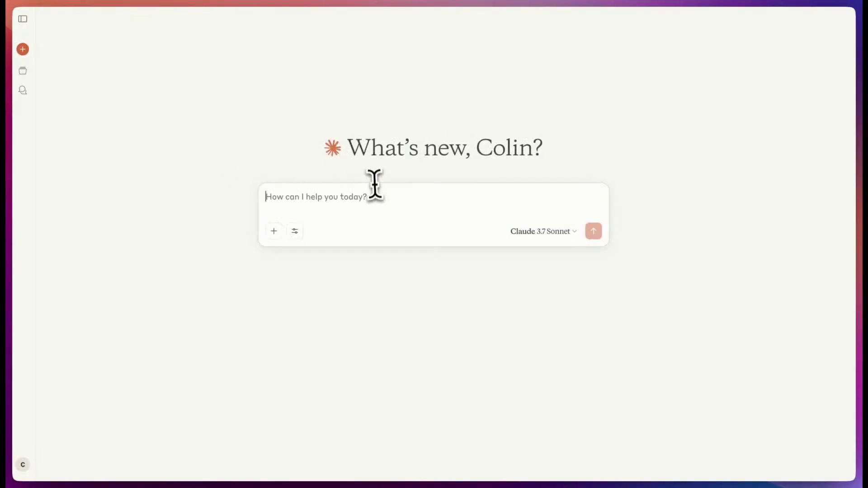
text(I)
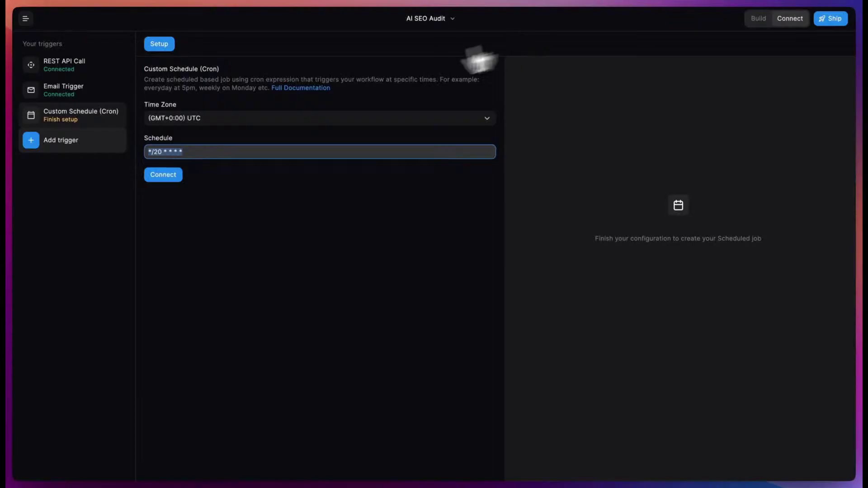
text(0 10 * * 1)
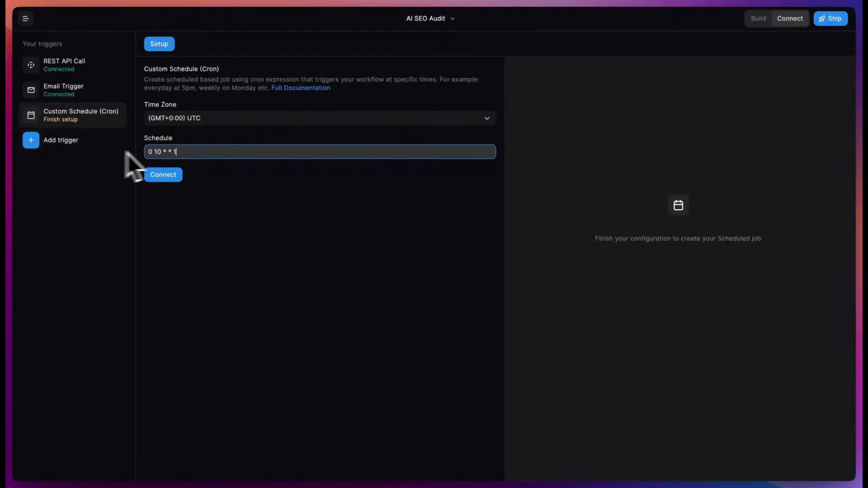
click(164, 177)
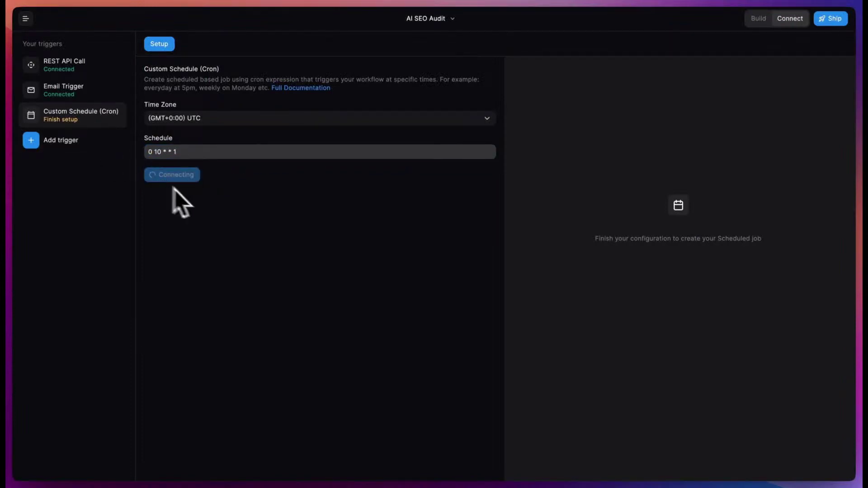
Examine the scheduled trigger's Search Context, SendTo, Search Query Count and Target Entity url inputs.
click(262, 228)
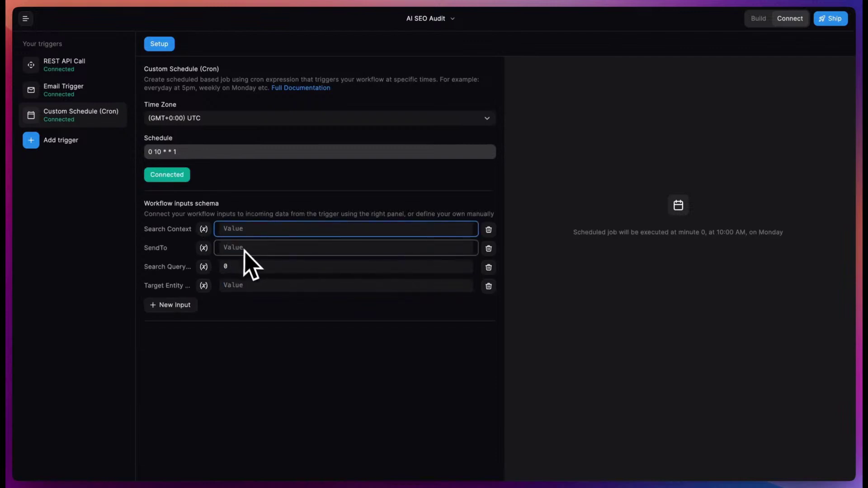
click(238, 267)
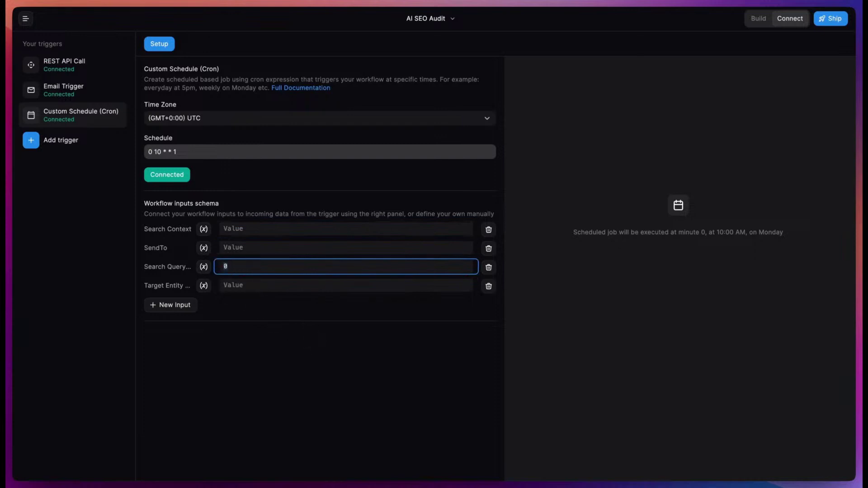
click(294, 213)
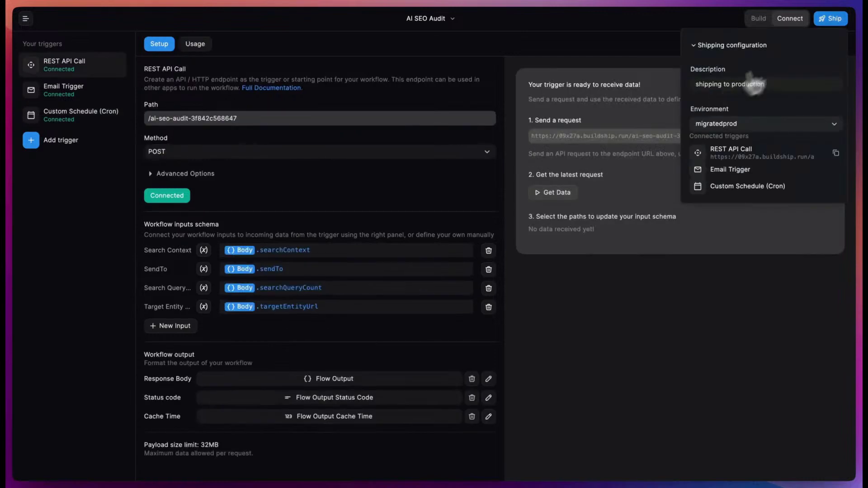
Ship the flow to the migratedprod environment and copy the AI Handoff prompt from the REST API Call trigger's usage information.
click(829, 20)
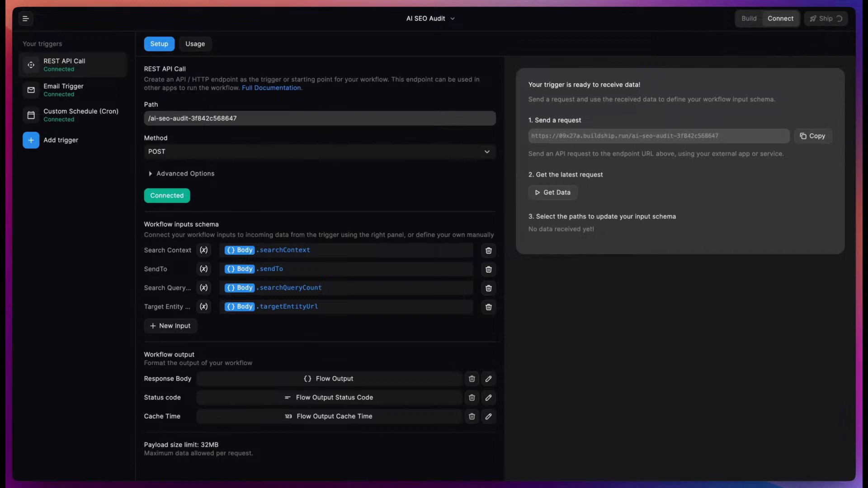
click(196, 46)
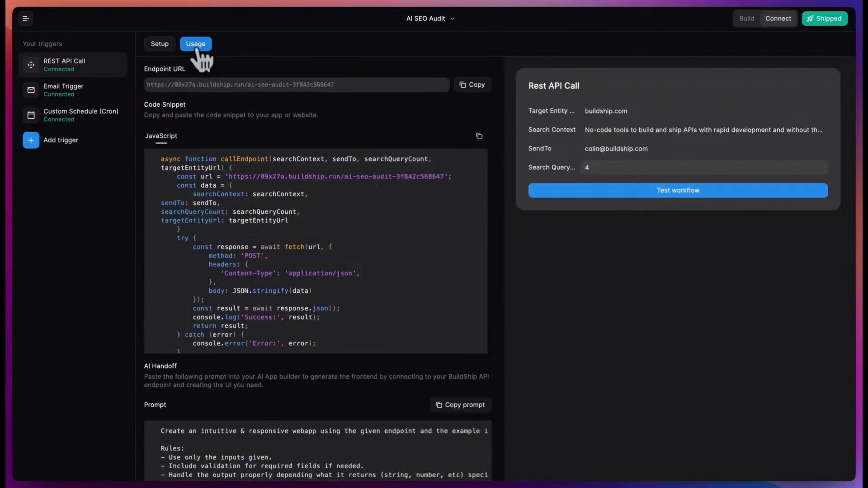
scroll(411, 348, down, 6)
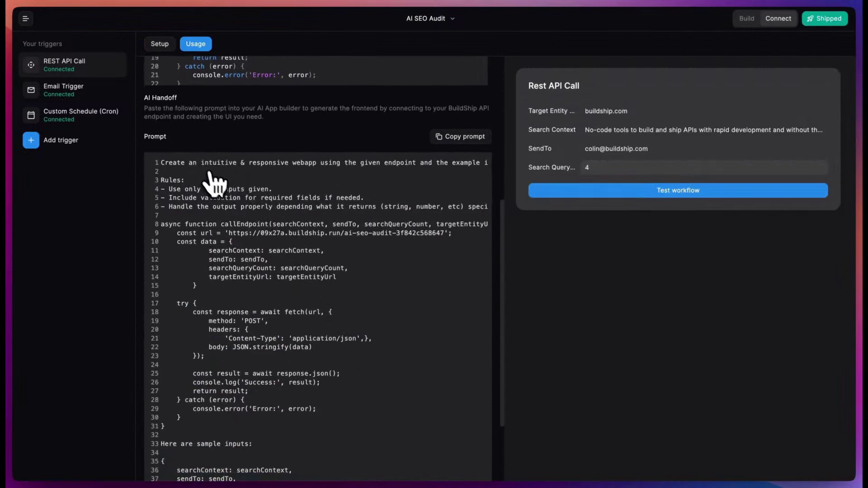
click(461, 136)
scroll(330, 218, up, 6)
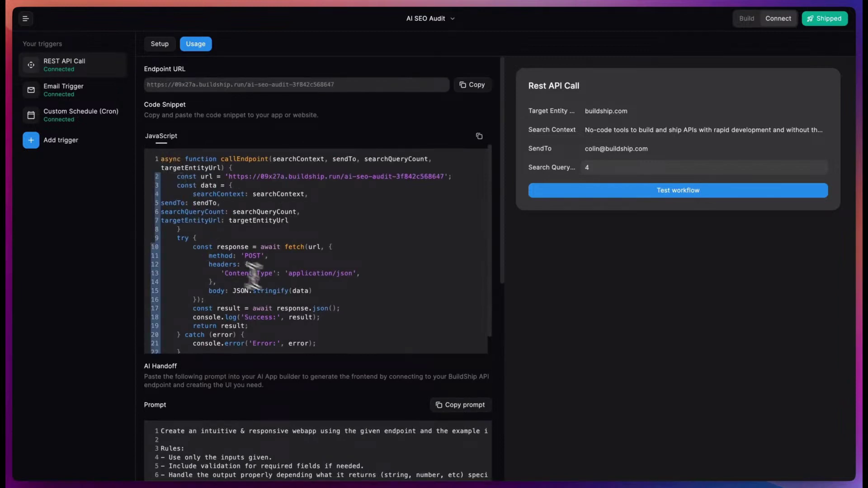
scroll(293, 289, down, 1)
scroll(296, 289, down, 7)
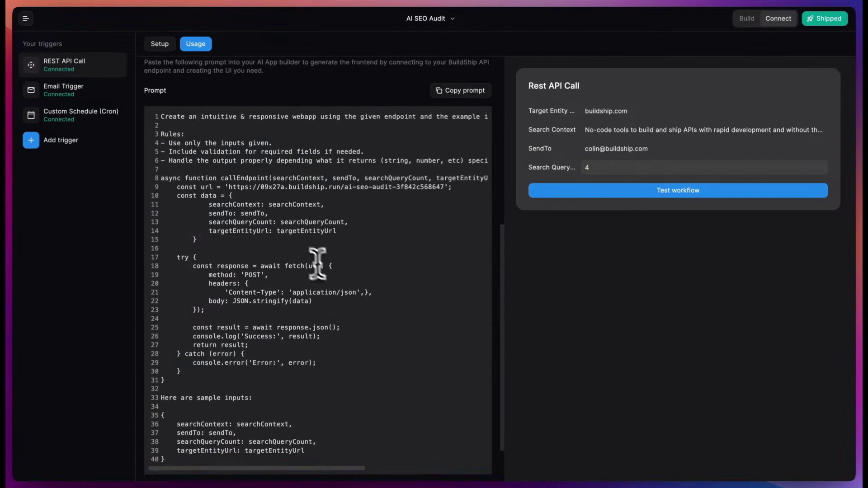
scroll(369, 384, up, 1)
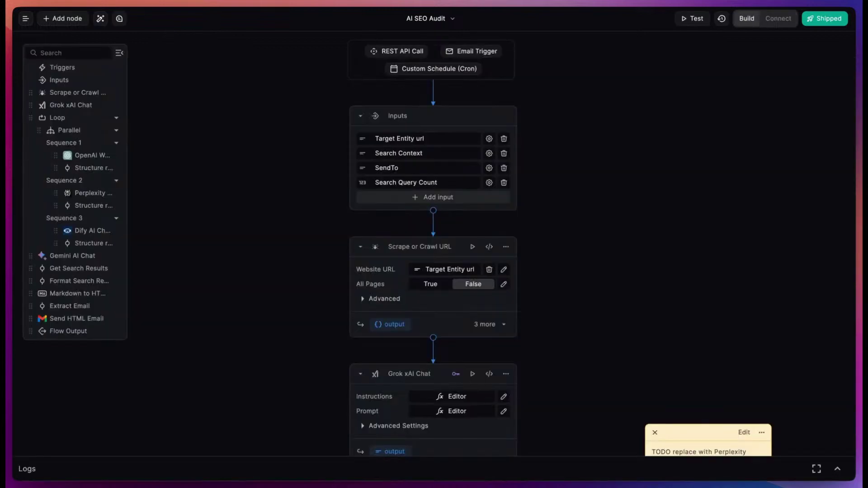
Return to building the flow and look over its nodes from the inputs down to the three parallel AI search branches.
scroll(432, 244, down, 6)
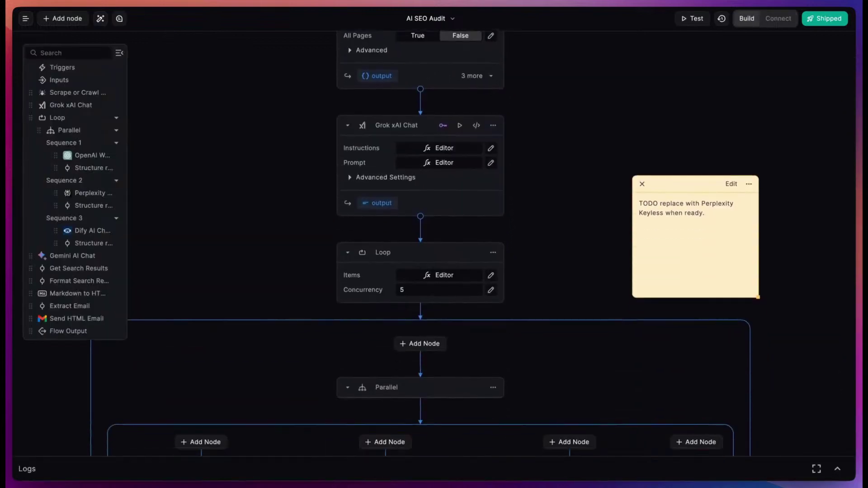
scroll(624, 254, down, 6)
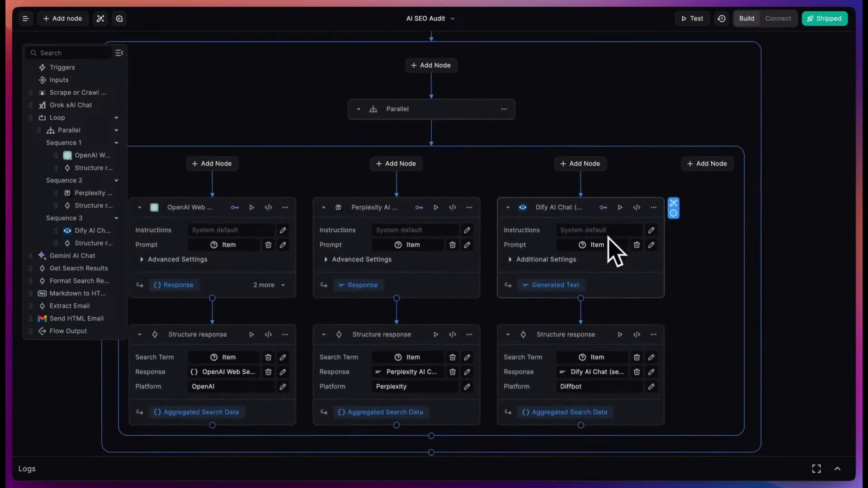
scroll(628, 253, up, 1)
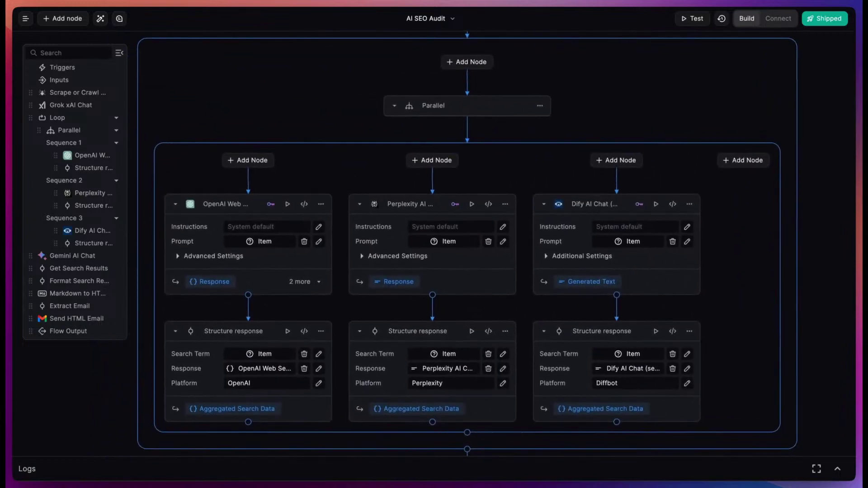